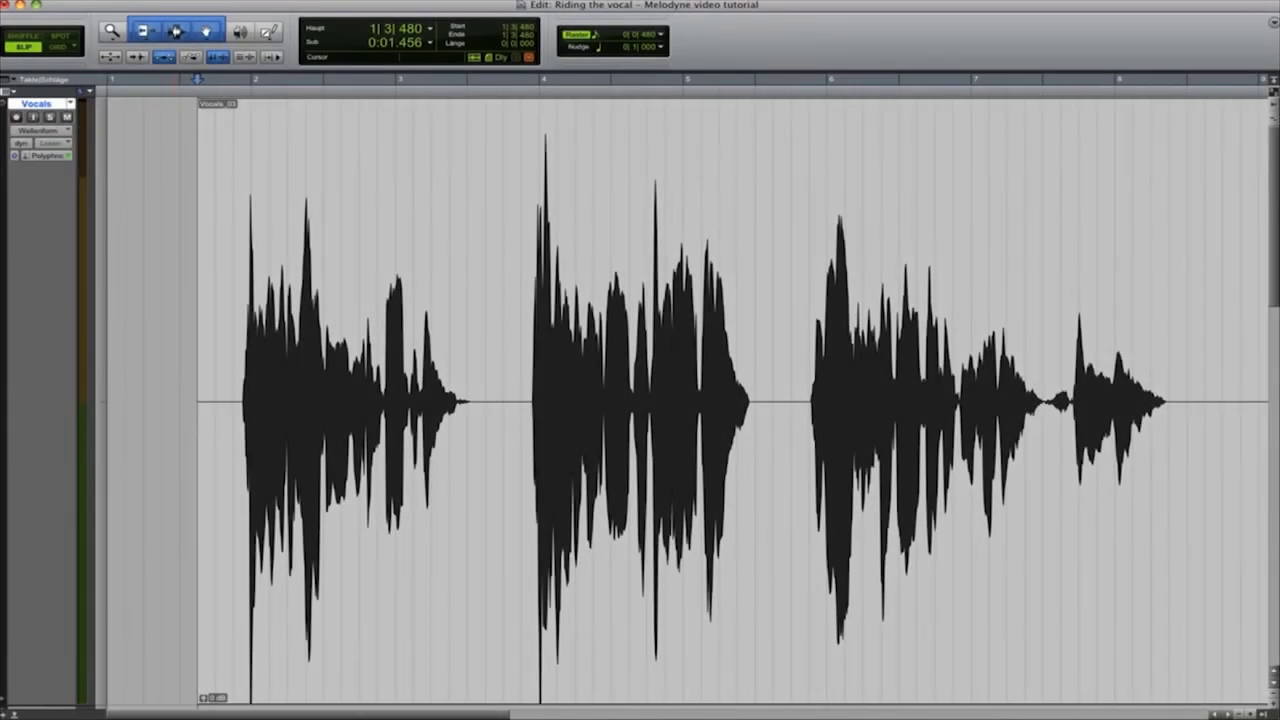
Play back the Vocals track to hear the compressed vocal.
{"action": "key", "text": "space"}
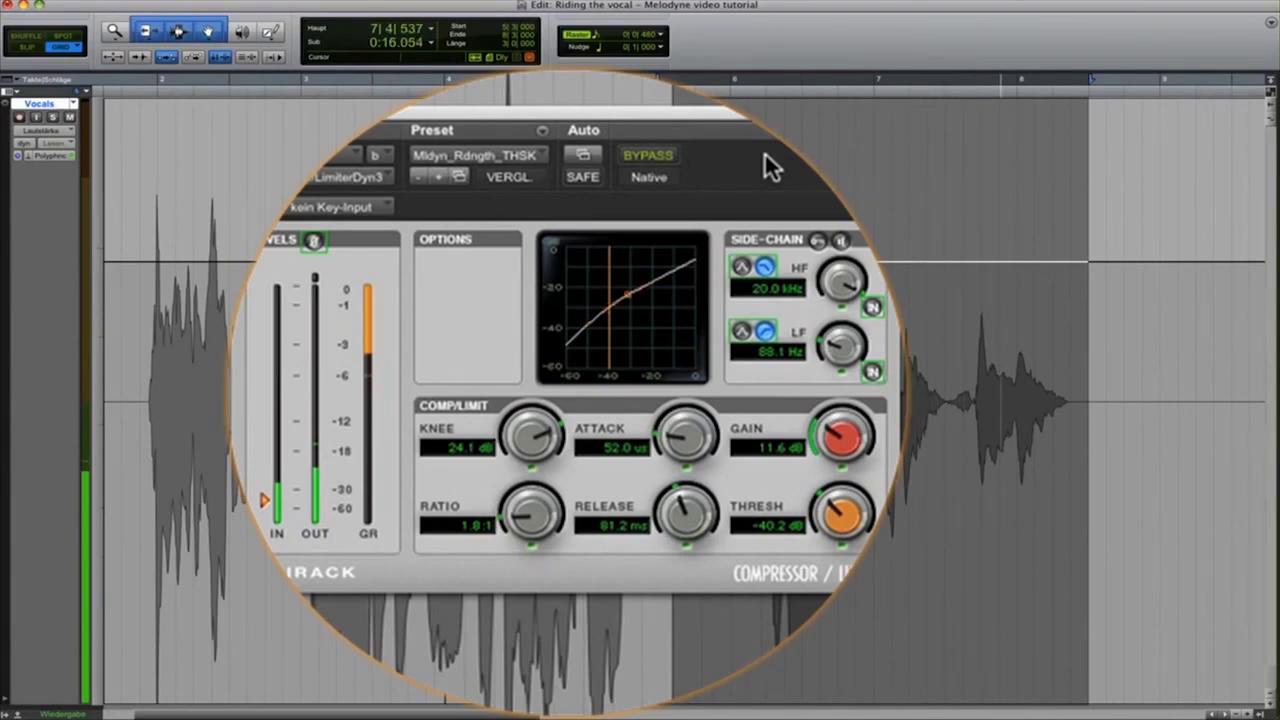
{"action": "left_click", "coordinate": [655, 157]}
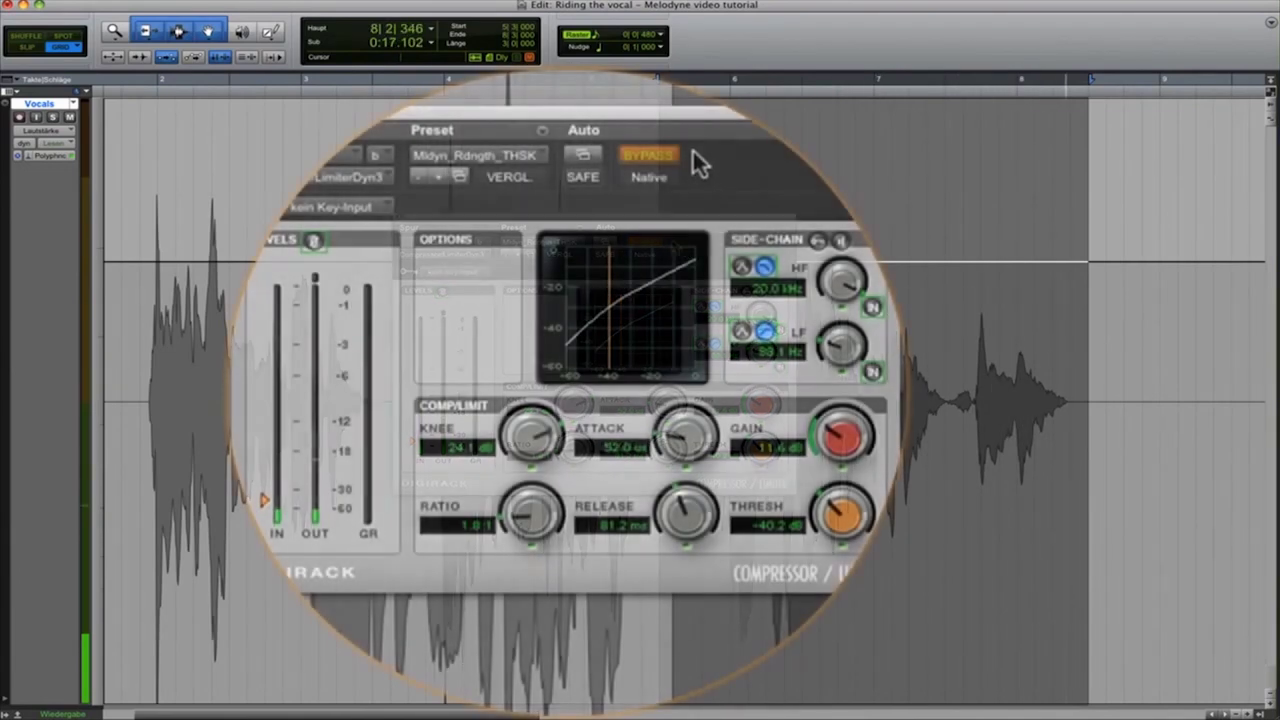
{"action": "left_click", "coordinate": [645, 242]}
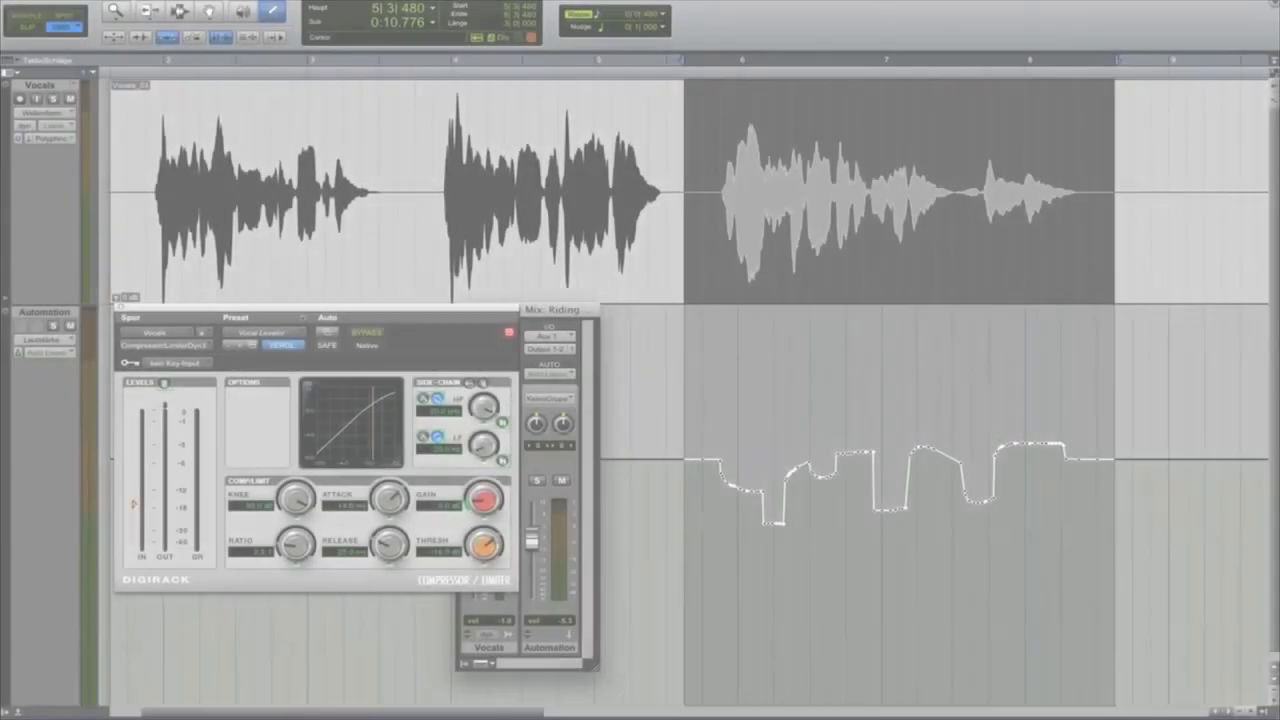
Play back the ridden vocal with Melodyne inserted ahead of CompLim3.
{"action": "key", "text": "space"}
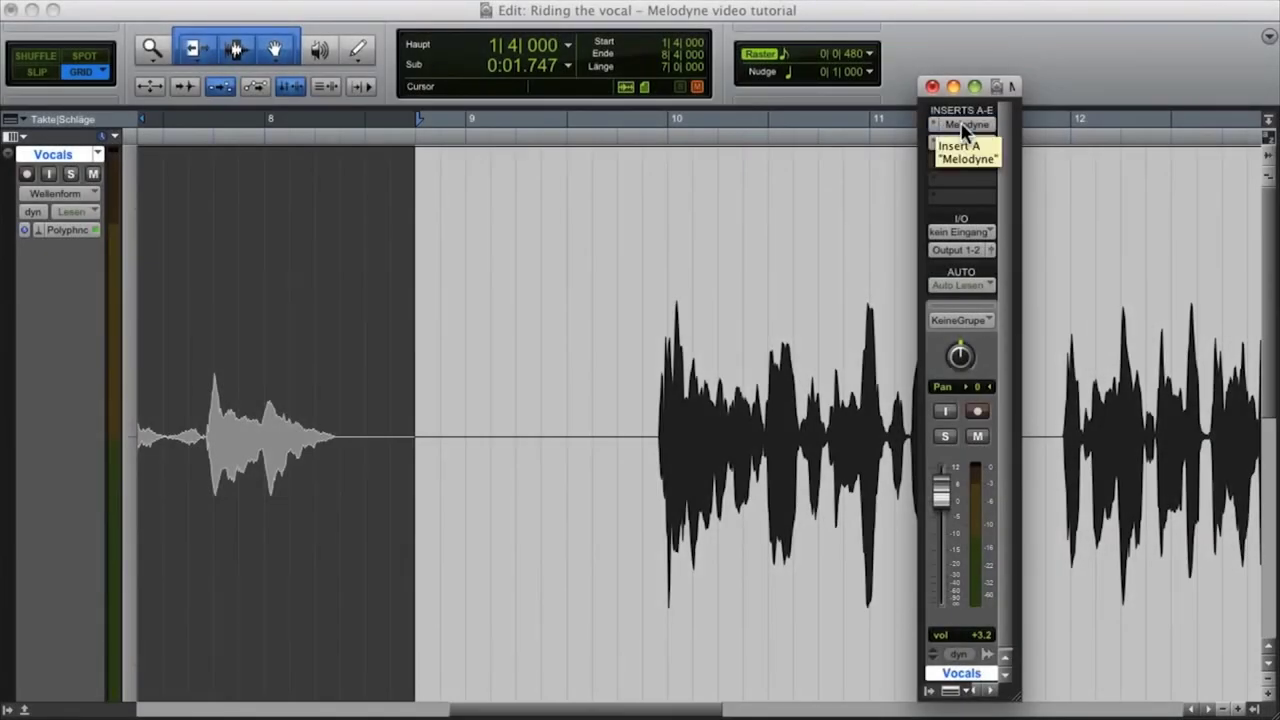
Open CompLim3 after Melodyne and dial in -11.1 dB threshold, 4.8 dB gain, 12.8 ms attack, 119 ms release.
{"action": "left_click", "coordinate": [968, 143]}
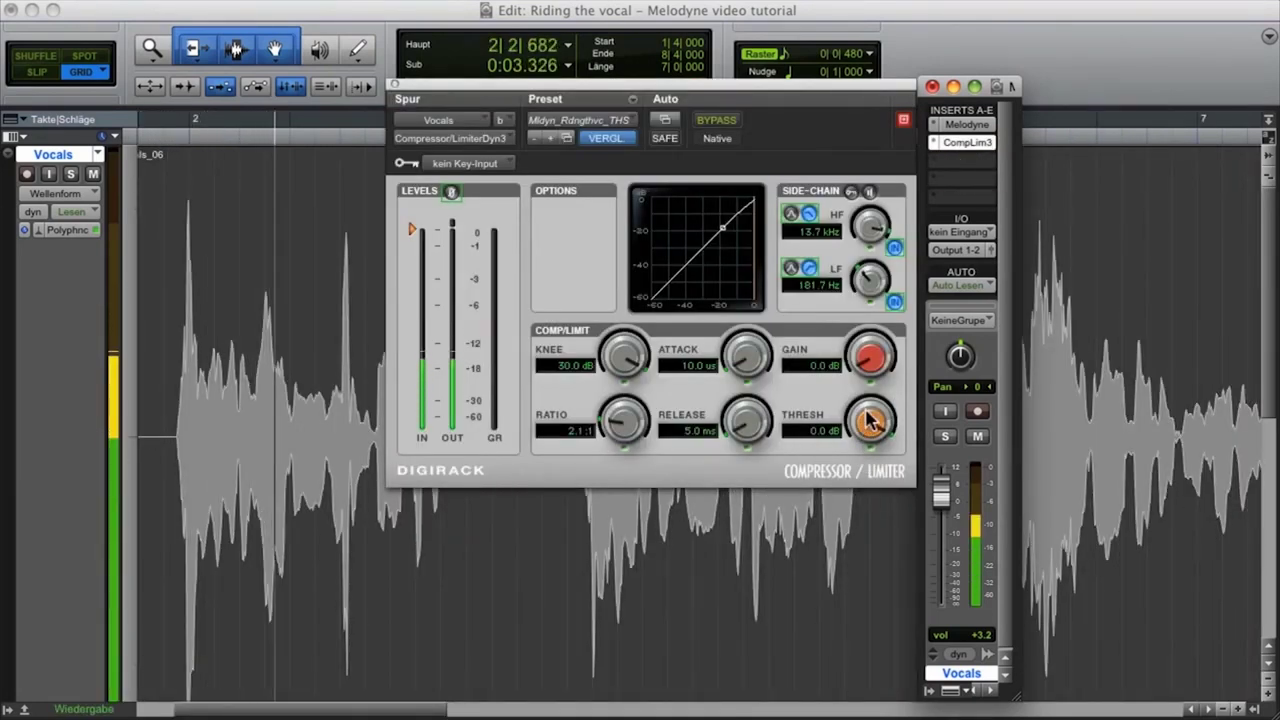
{"action": "left_click_drag", "start_coordinate": [869, 422], "coordinate": [859, 451]}
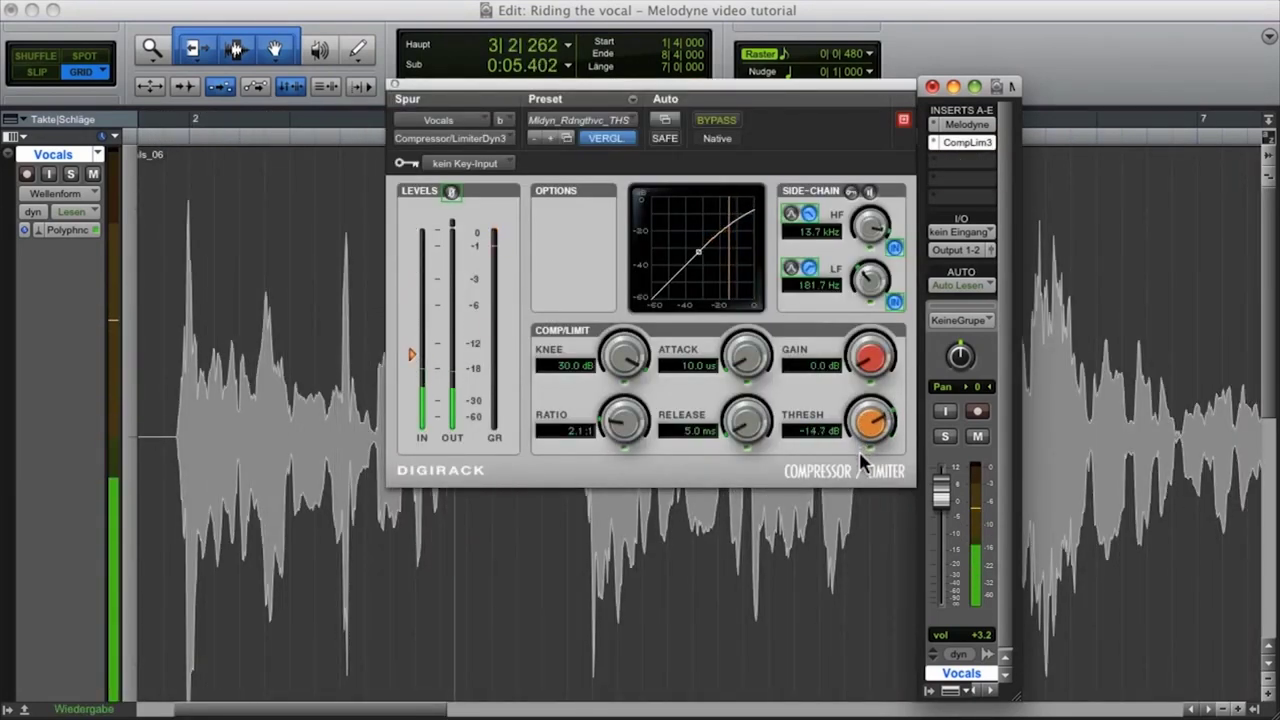
{"action": "left_click_drag", "start_coordinate": [866, 362], "coordinate": [868, 355]}
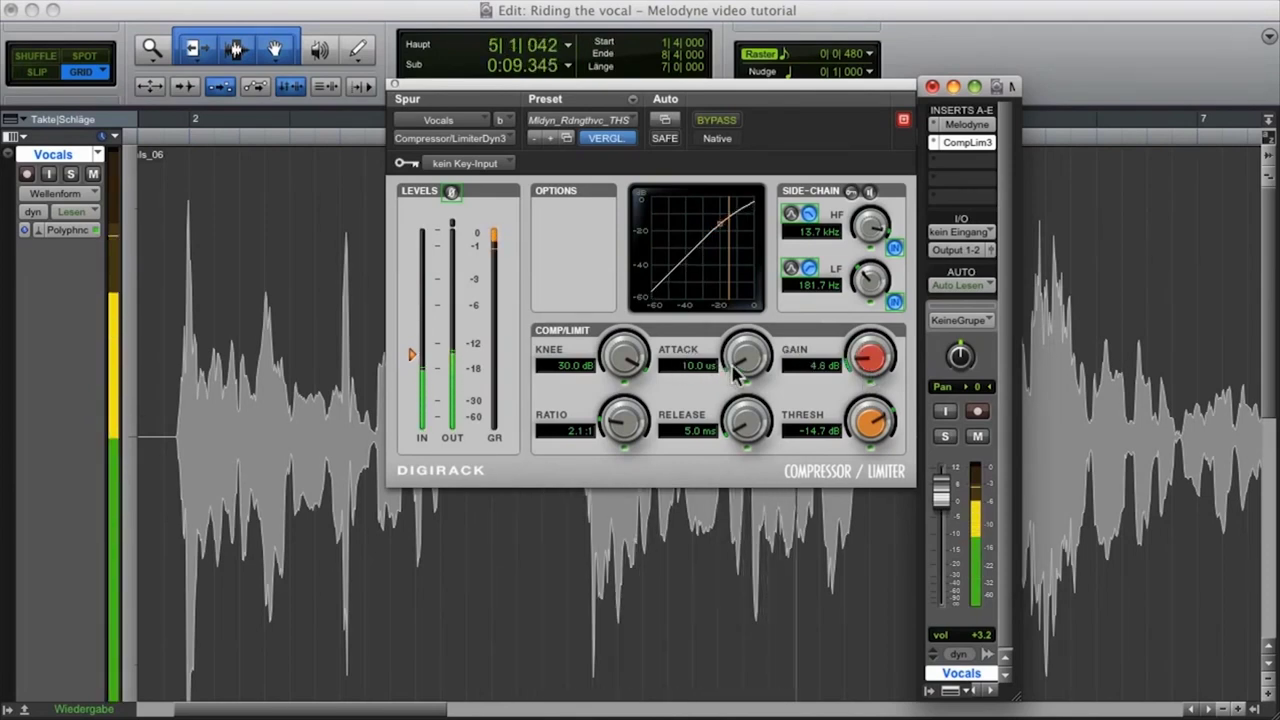
{"action": "left_click_drag", "start_coordinate": [742, 320], "coordinate": [745, 280]}
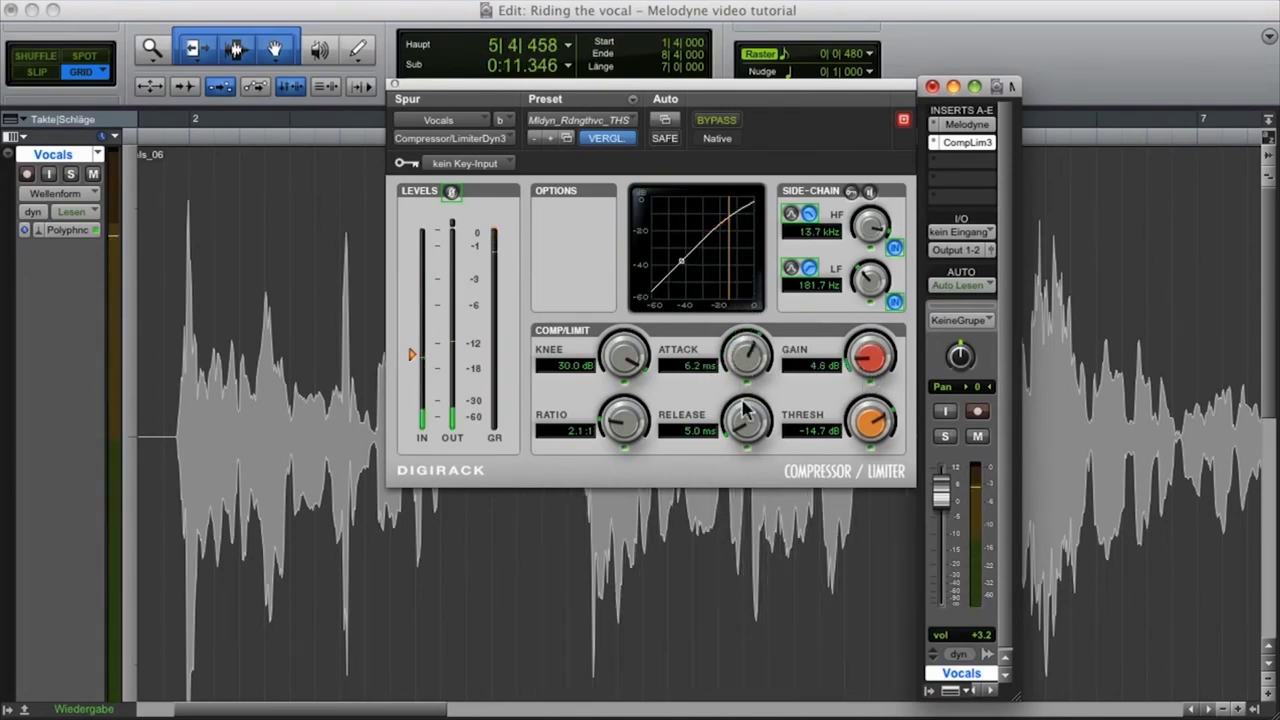
{"action": "left_click_drag", "start_coordinate": [745, 405], "coordinate": [748, 357]}
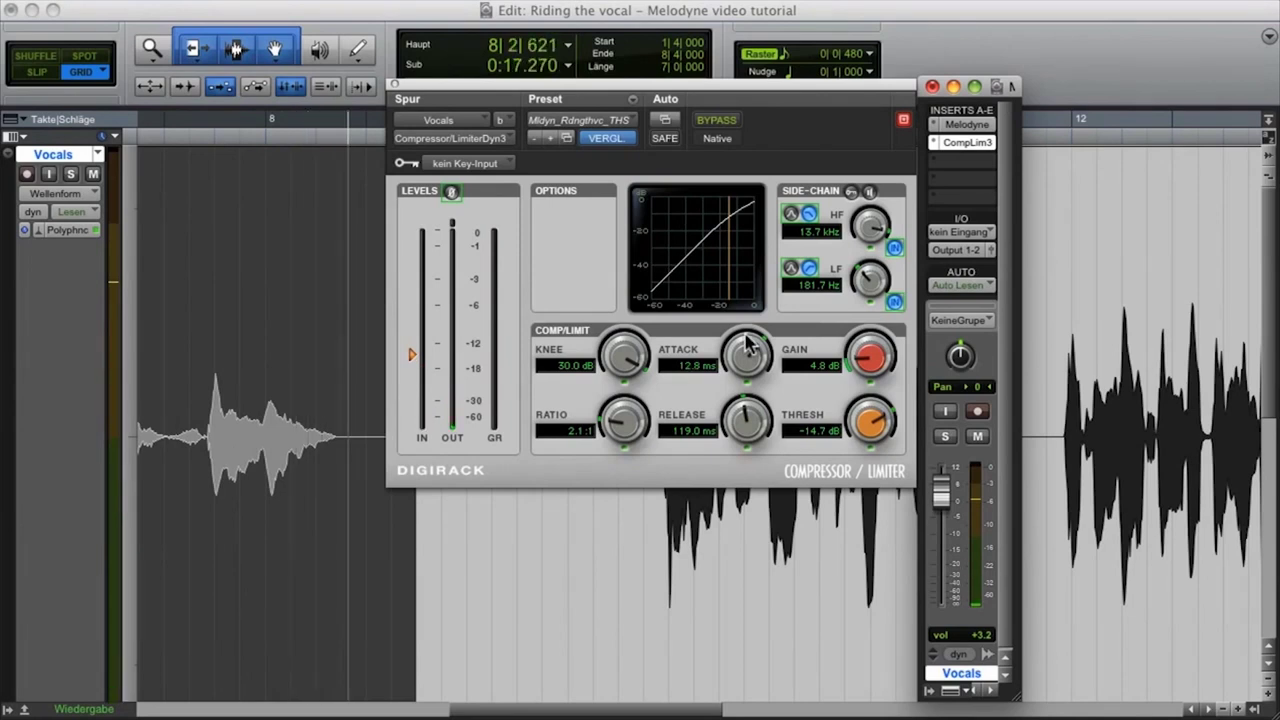
{"action": "left_click_drag", "start_coordinate": [868, 430], "coordinate": [873, 418]}
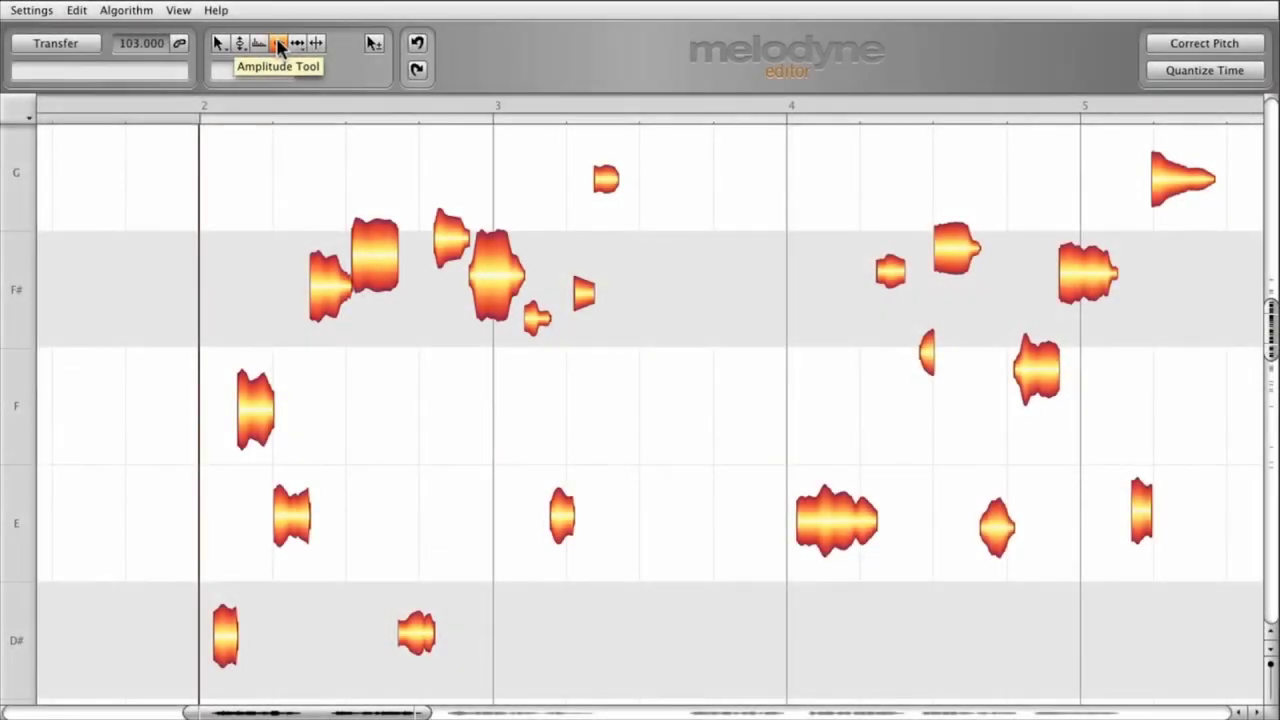
Audition the vocal and drag the large F# and the F near bar 2 to even their levels.
{"action": "key", "text": "space"}
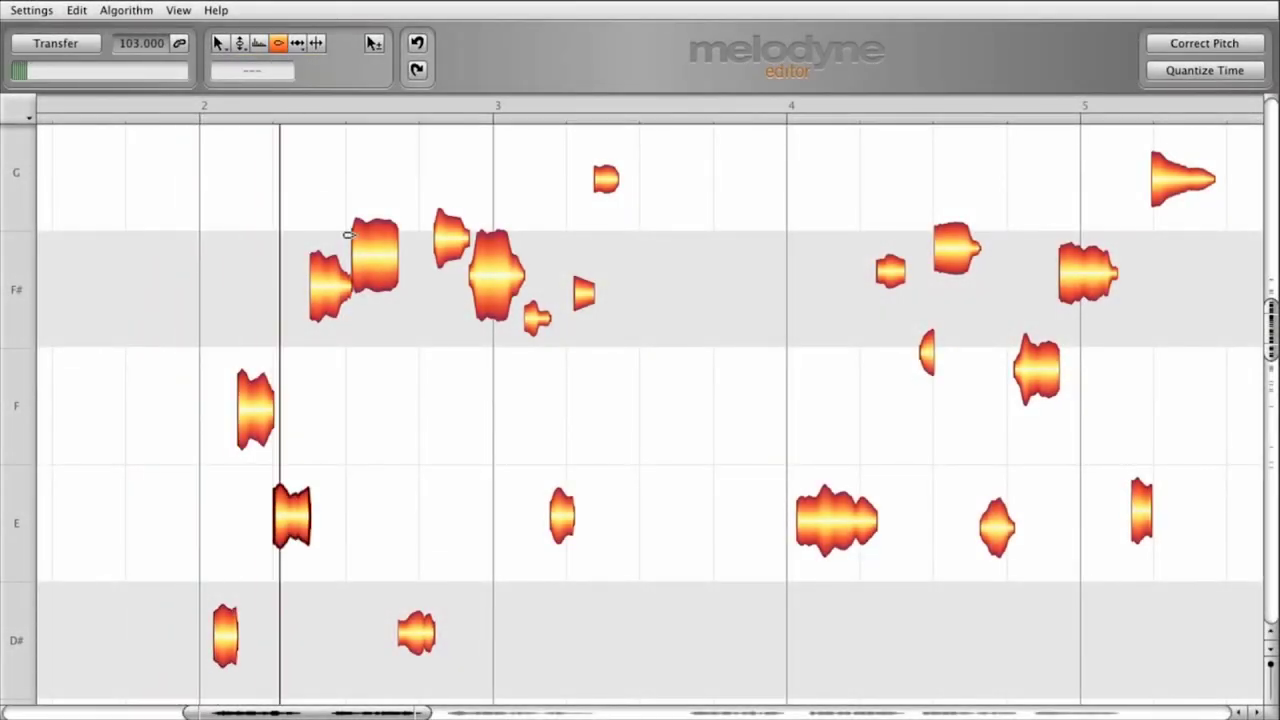
{"action": "left_click", "coordinate": [243, 241]}
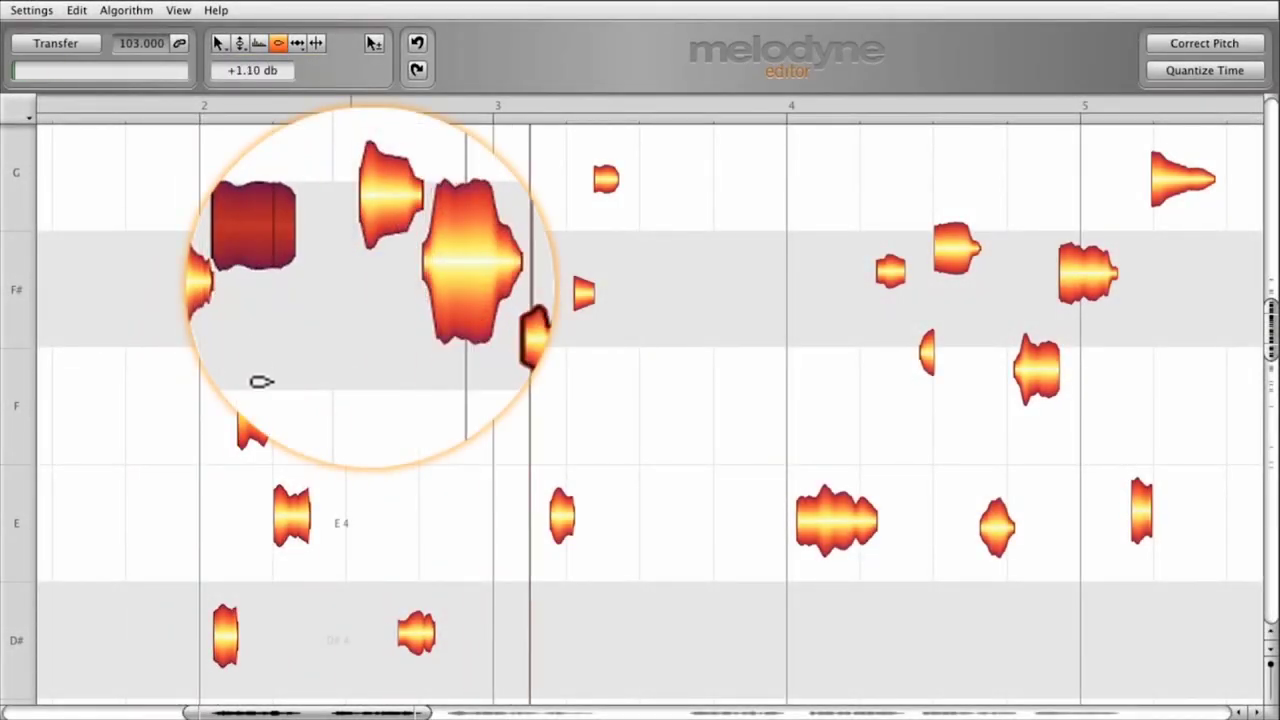
{"action": "left_click_drag", "start_coordinate": [456, 276], "coordinate": [471, 392]}
{"action": "left_click", "coordinate": [260, 425]}
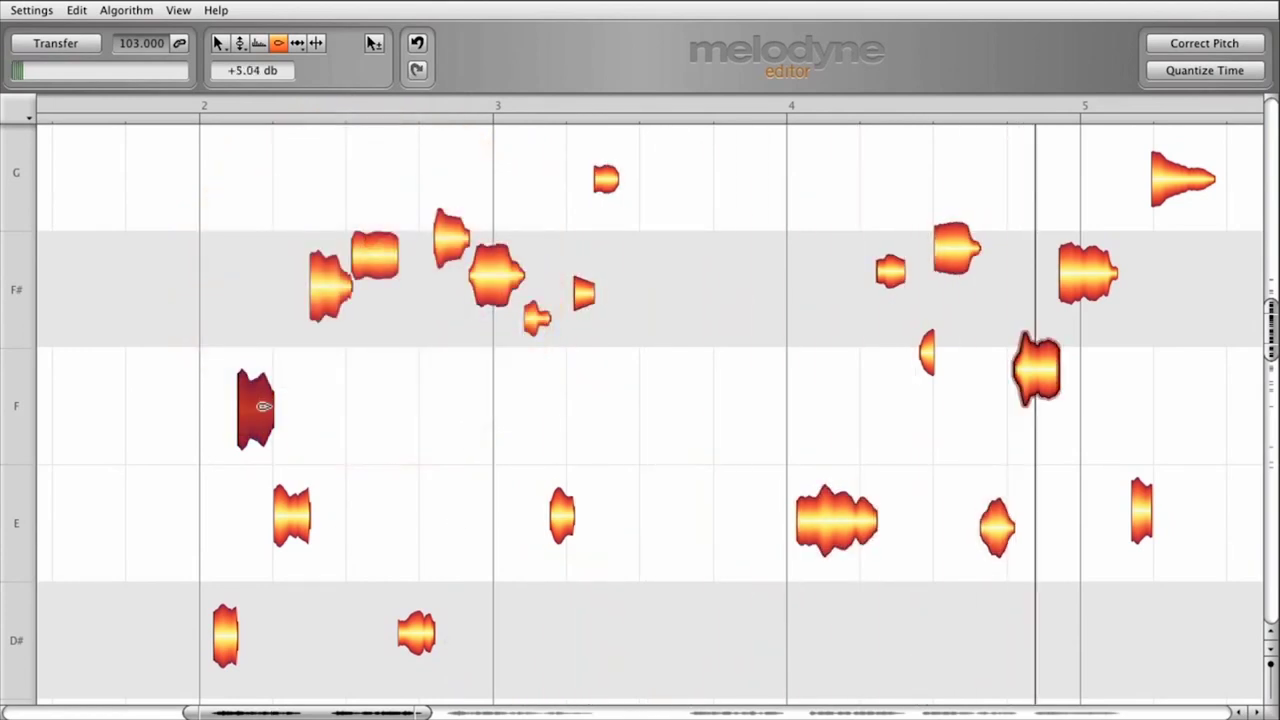
{"action": "left_click_drag", "start_coordinate": [260, 428], "coordinate": [260, 437]}
Set the E note just after bar 3 to +6 dB.
{"action": "left_click_drag", "start_coordinate": [536, 465], "coordinate": [597, 558]}
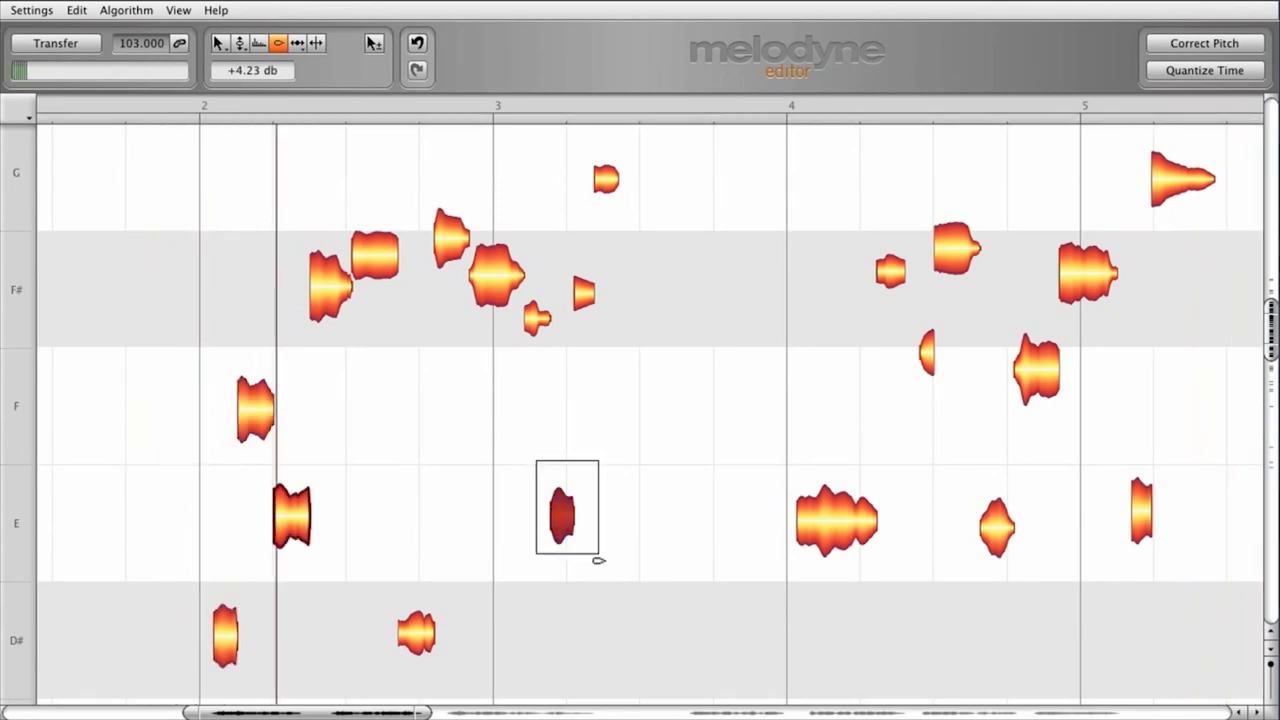
{"action": "left_click", "coordinate": [251, 72]}
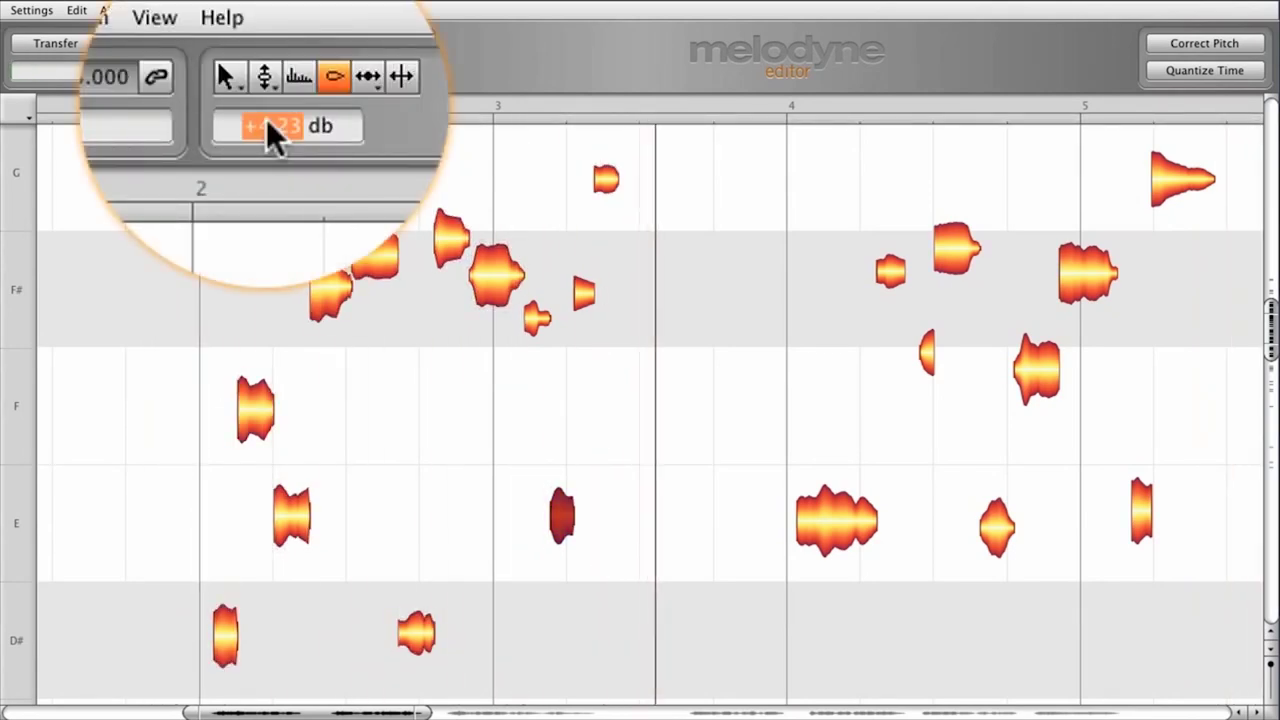
{"action": "key", "text": "BackSpace"}
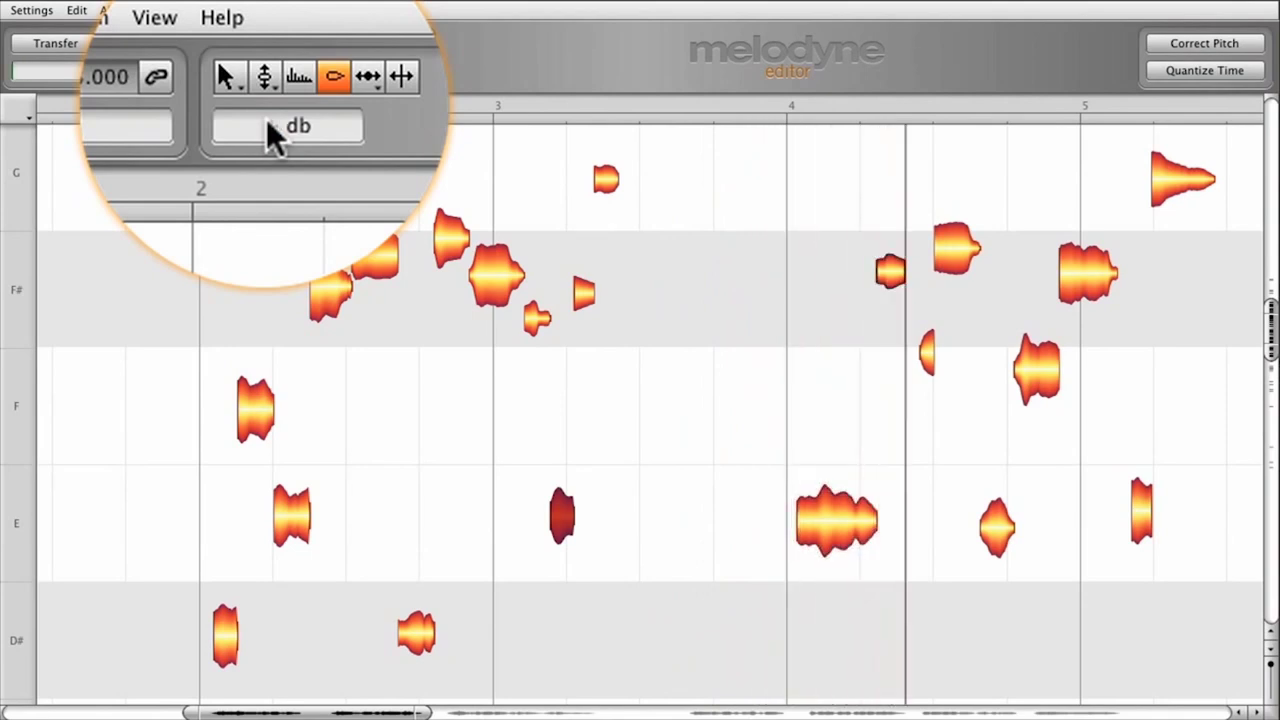
{"action": "type", "text": "6"}
{"action": "key", "text": "Return"}
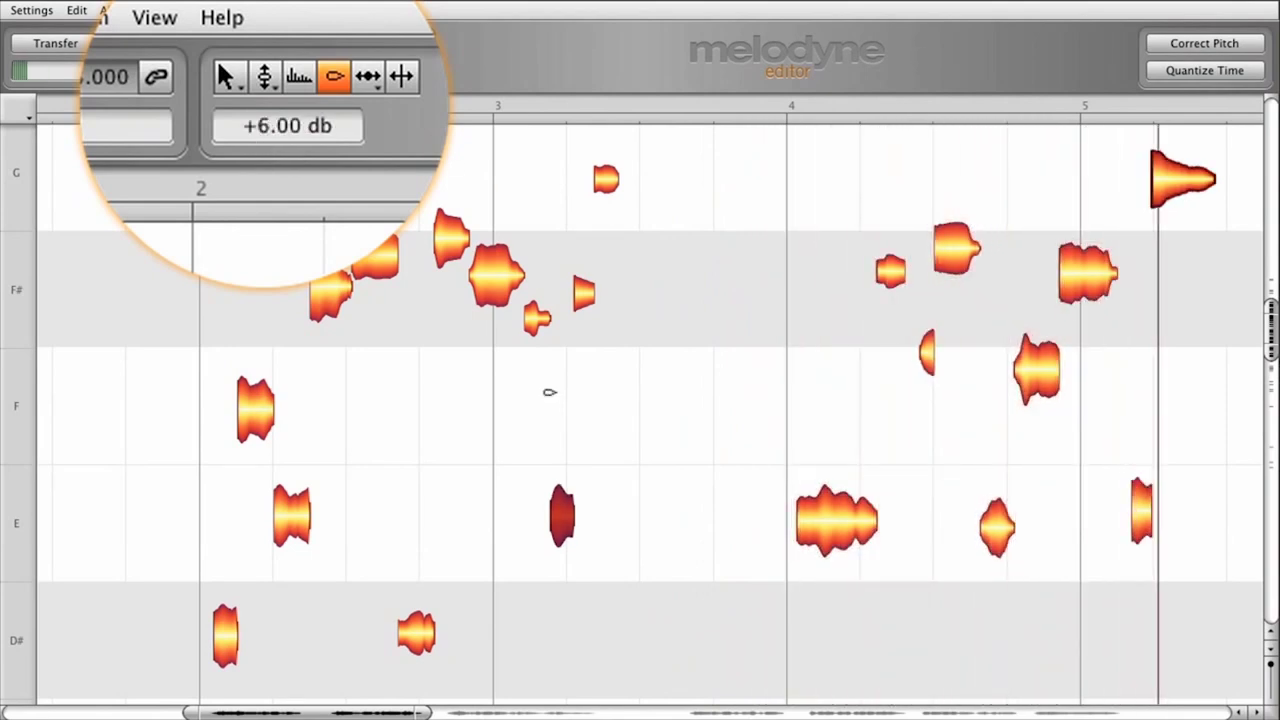
Set the short F# note after bar 3 to +9 dB.
{"action": "left_click", "coordinate": [585, 292]}
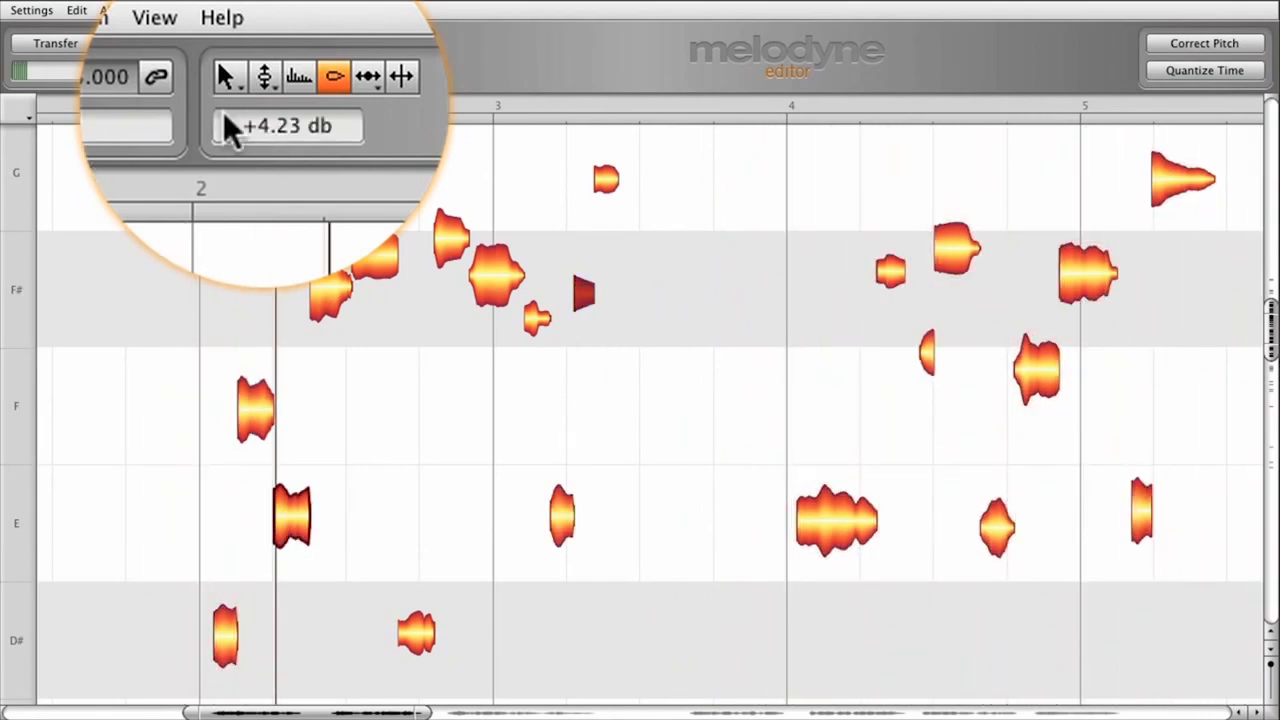
{"action": "double_click", "coordinate": [252, 118]}
{"action": "key", "text": "BackSpace"}
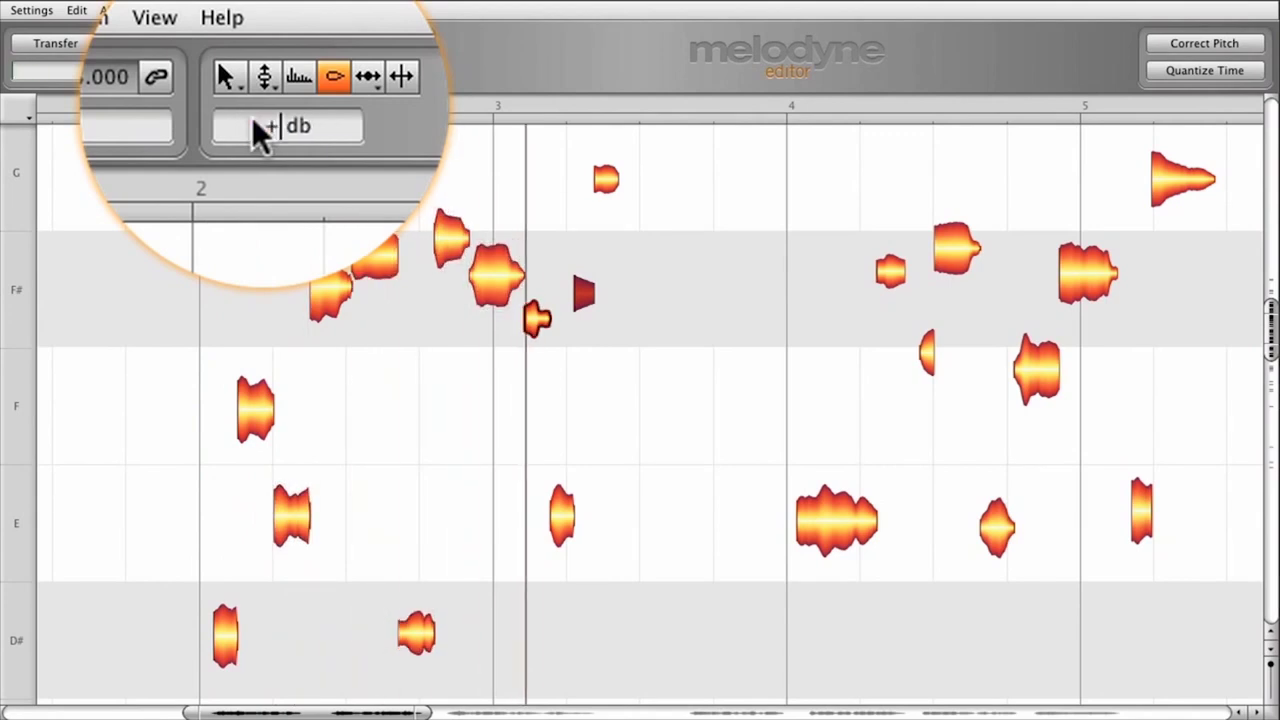
{"action": "type", "text": "9"}
{"action": "key", "text": "Return"}
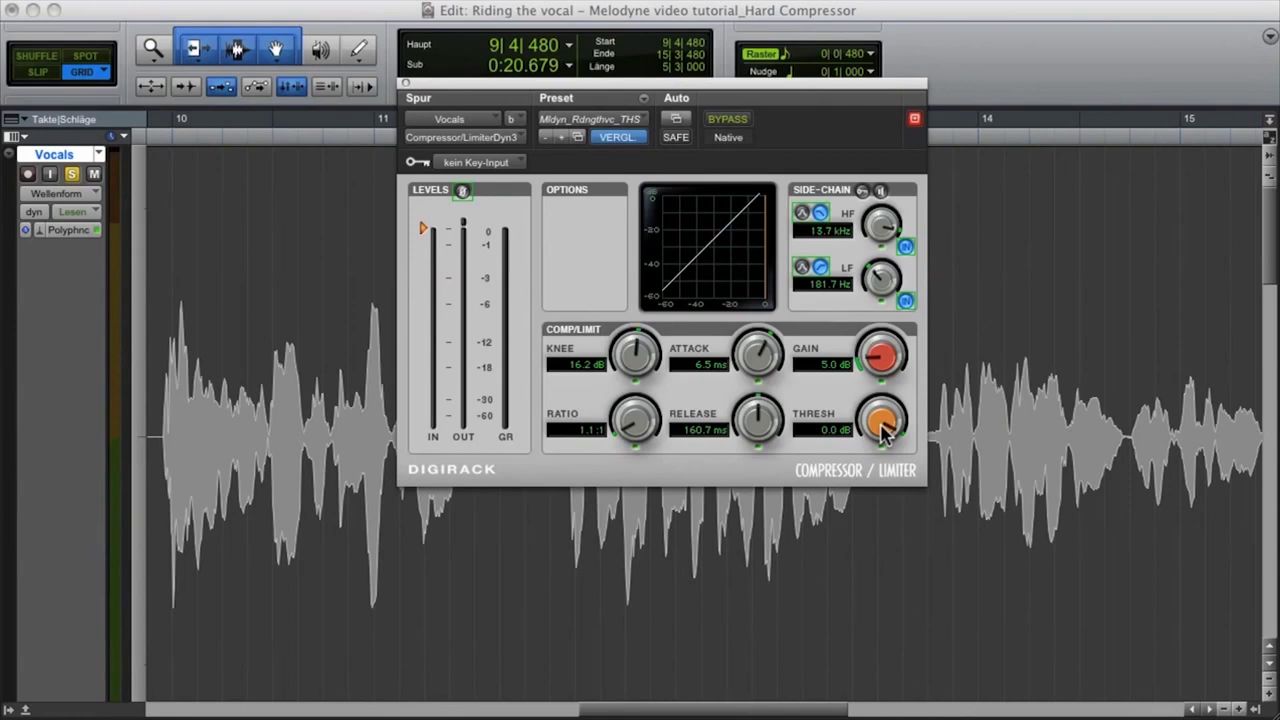
Lower the threshold, raise the compressor ratio to 5.4:1, and pull the F# near bar 11 to -7.40 dB.
{"action": "left_click_drag", "start_coordinate": [882, 425], "coordinate": [865, 553]}
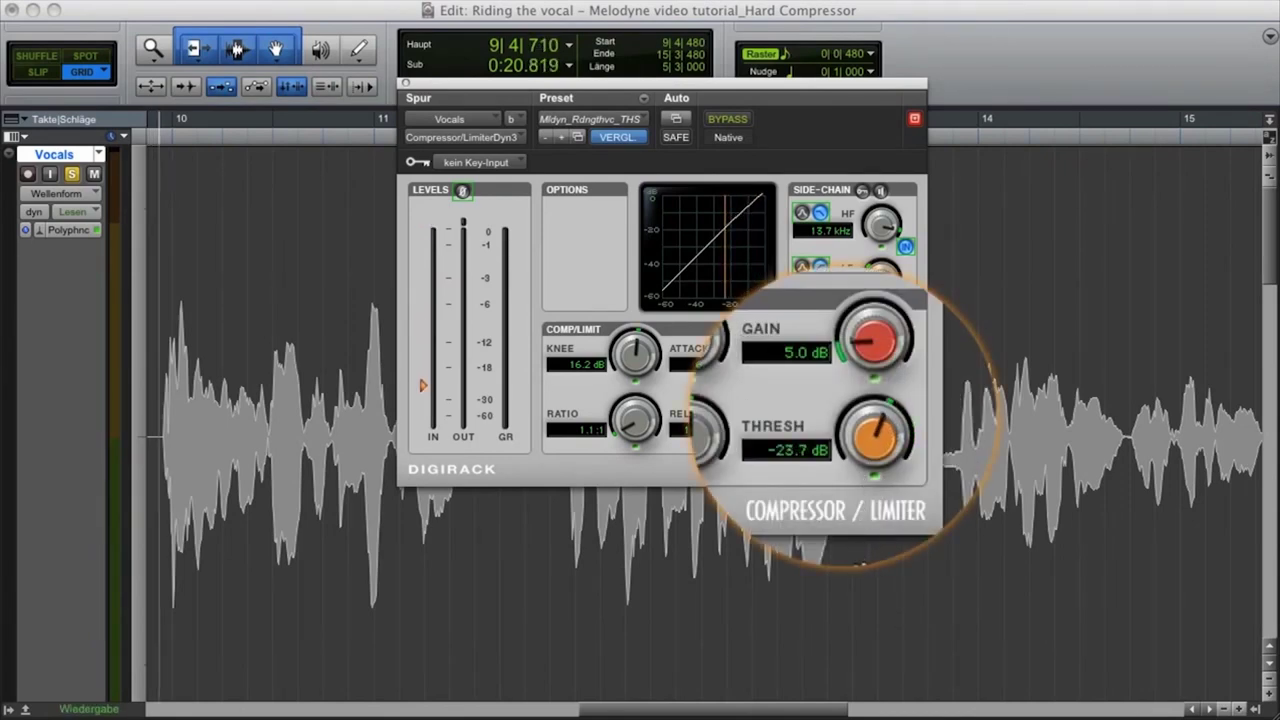
{"action": "left_click_drag", "start_coordinate": [630, 425], "coordinate": [630, 412]}
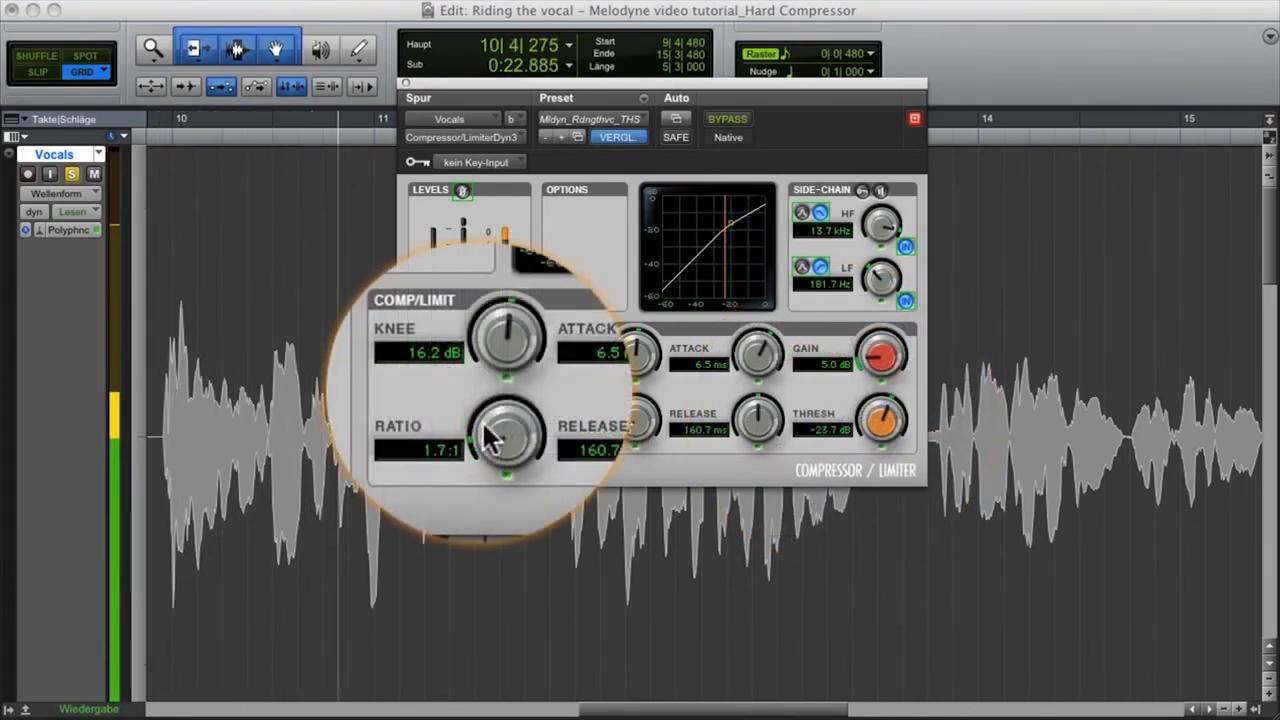
{"action": "left_click_drag", "start_coordinate": [490, 440], "coordinate": [480, 346]}
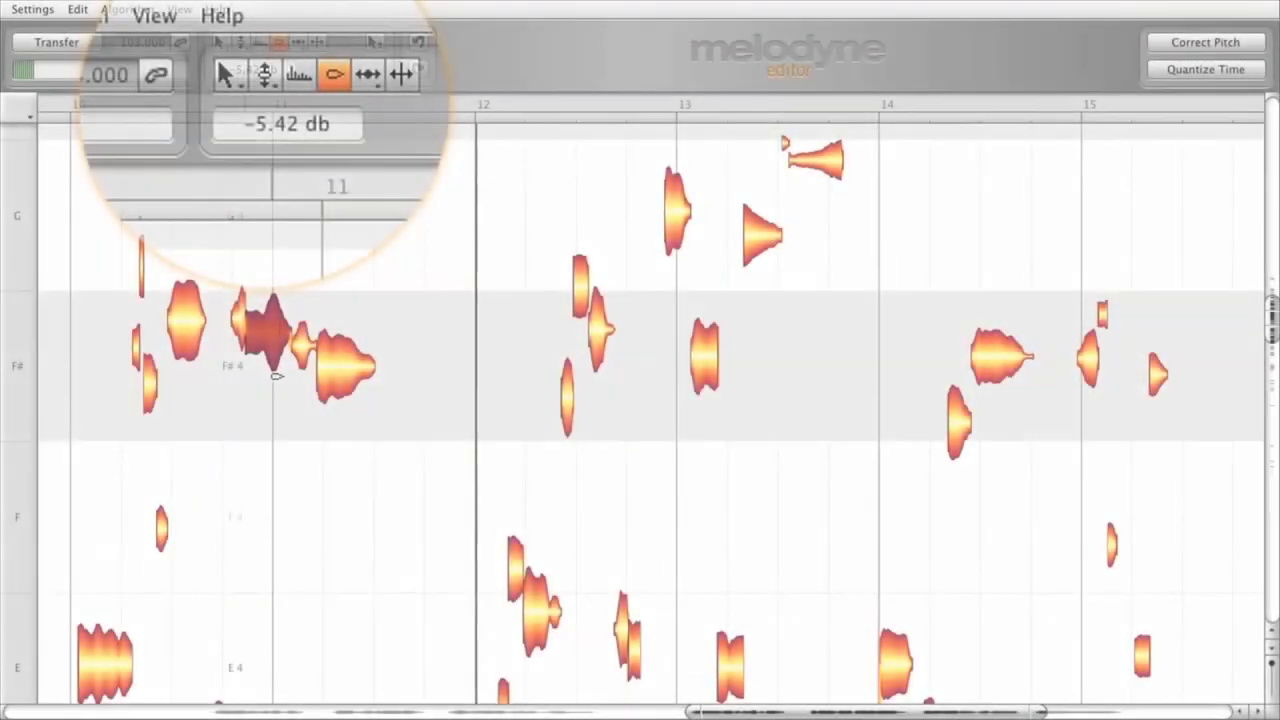
{"action": "left_click_drag", "start_coordinate": [326, 368], "coordinate": [349, 428]}
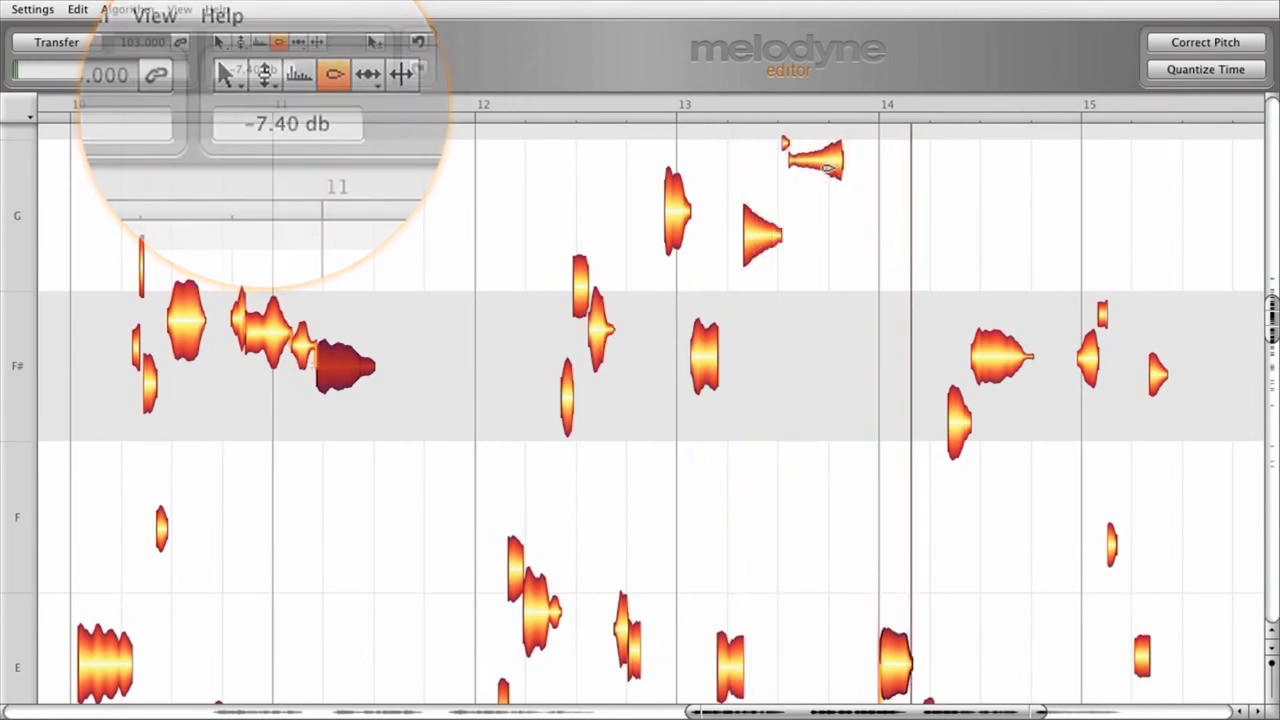
Reduce the loud high note just before bar 14 to -6.00 dB.
{"action": "left_click", "coordinate": [826, 166]}
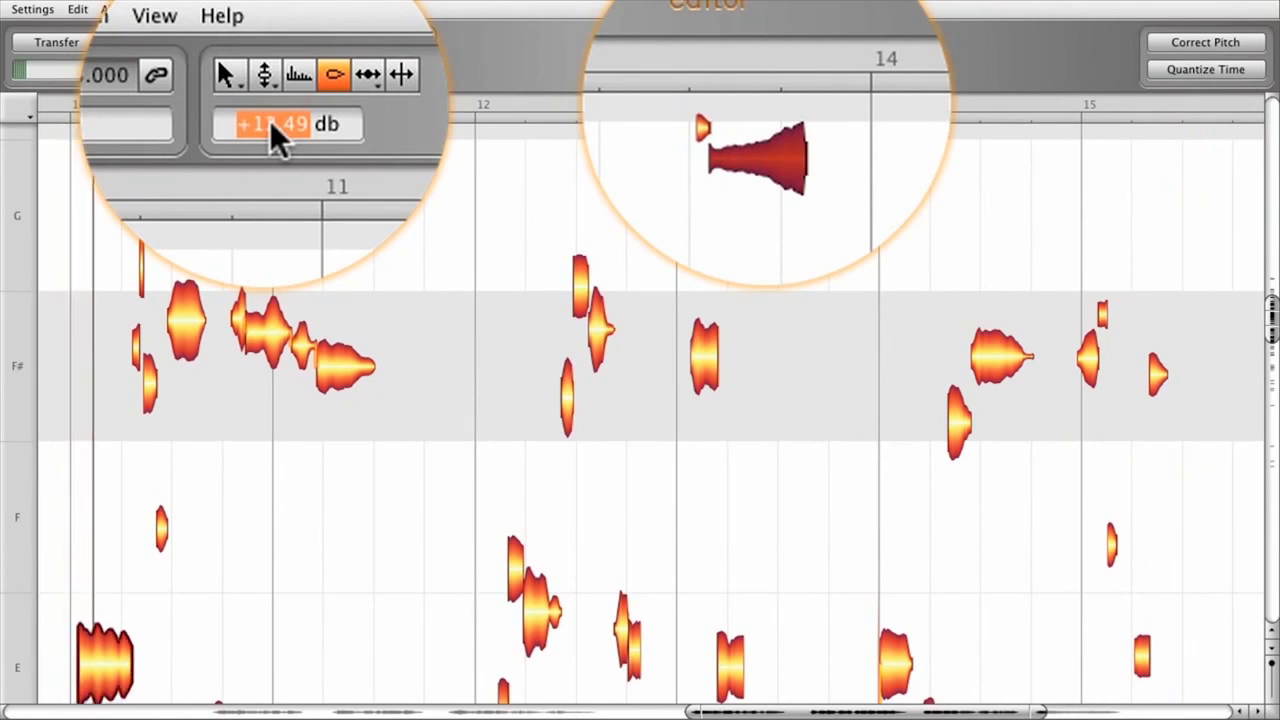
{"action": "key", "text": "BackSpace"}
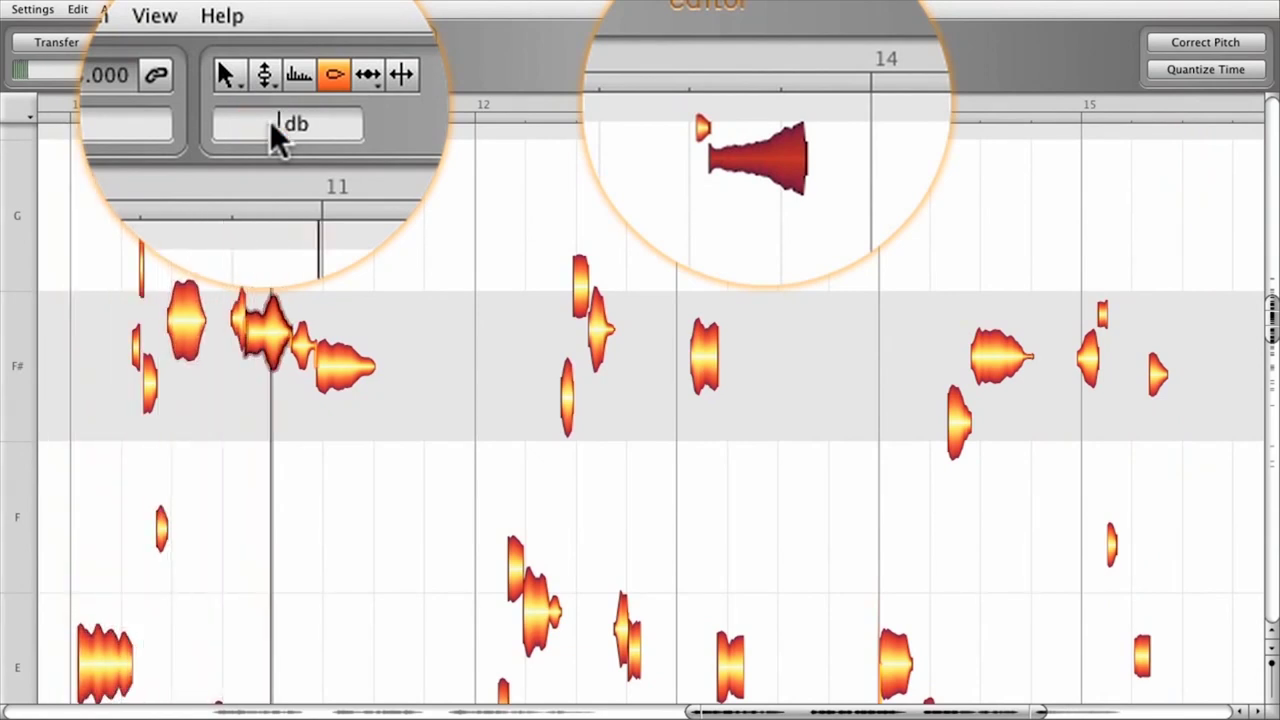
{"action": "type", "text": "-6"}
{"action": "key", "text": "Return"}
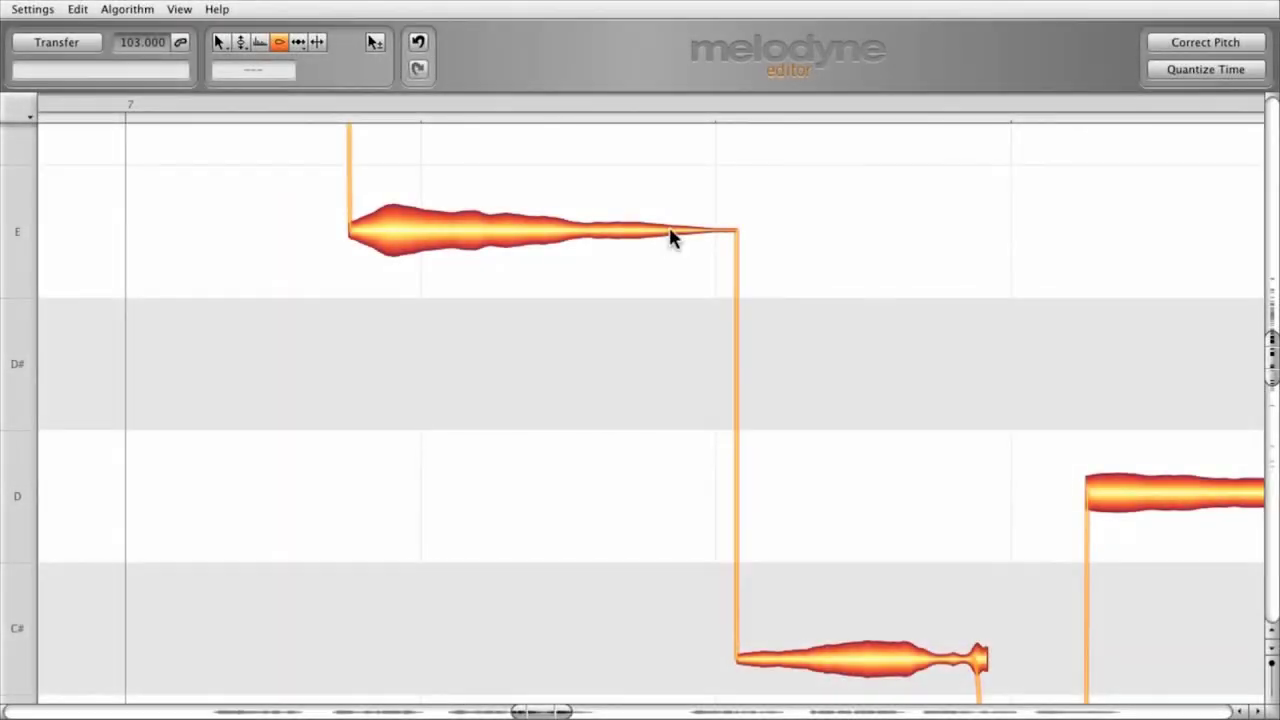
Audition the E and C# notes, then curve the E-to-C# transition into a gradual glide.
{"action": "left_click", "coordinate": [643, 227]}
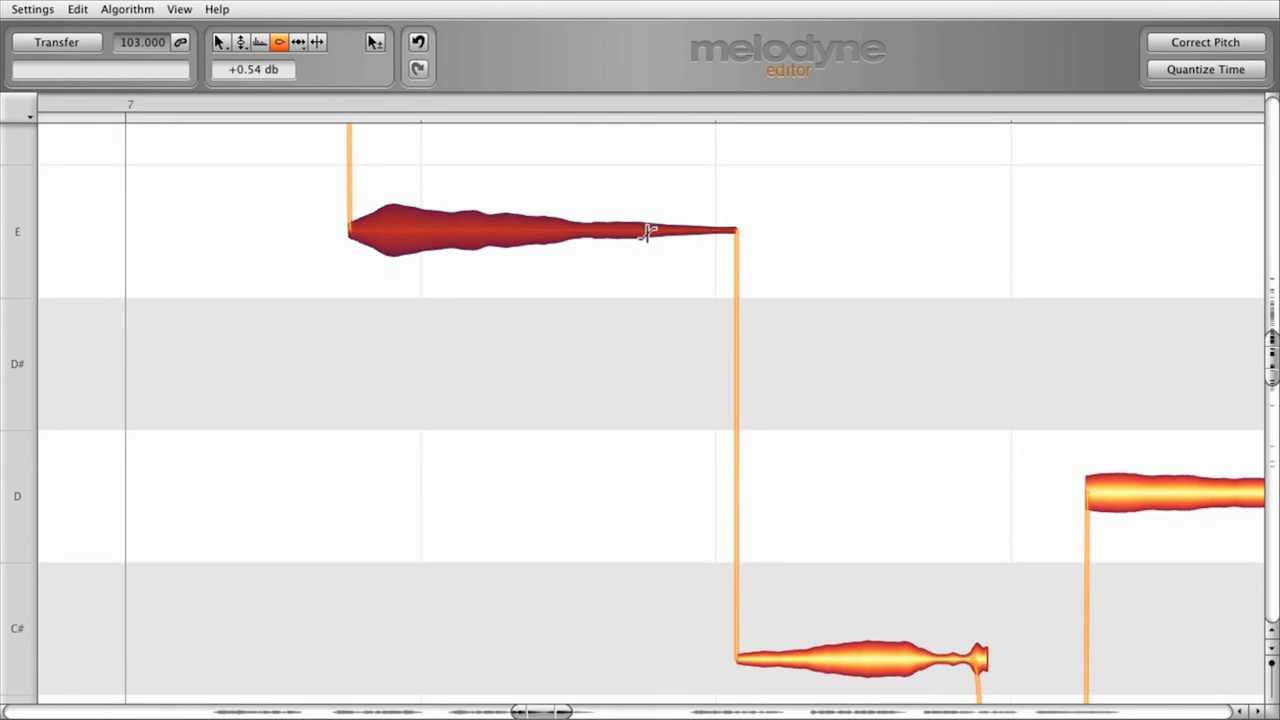
{"action": "left_click", "coordinate": [781, 661]}
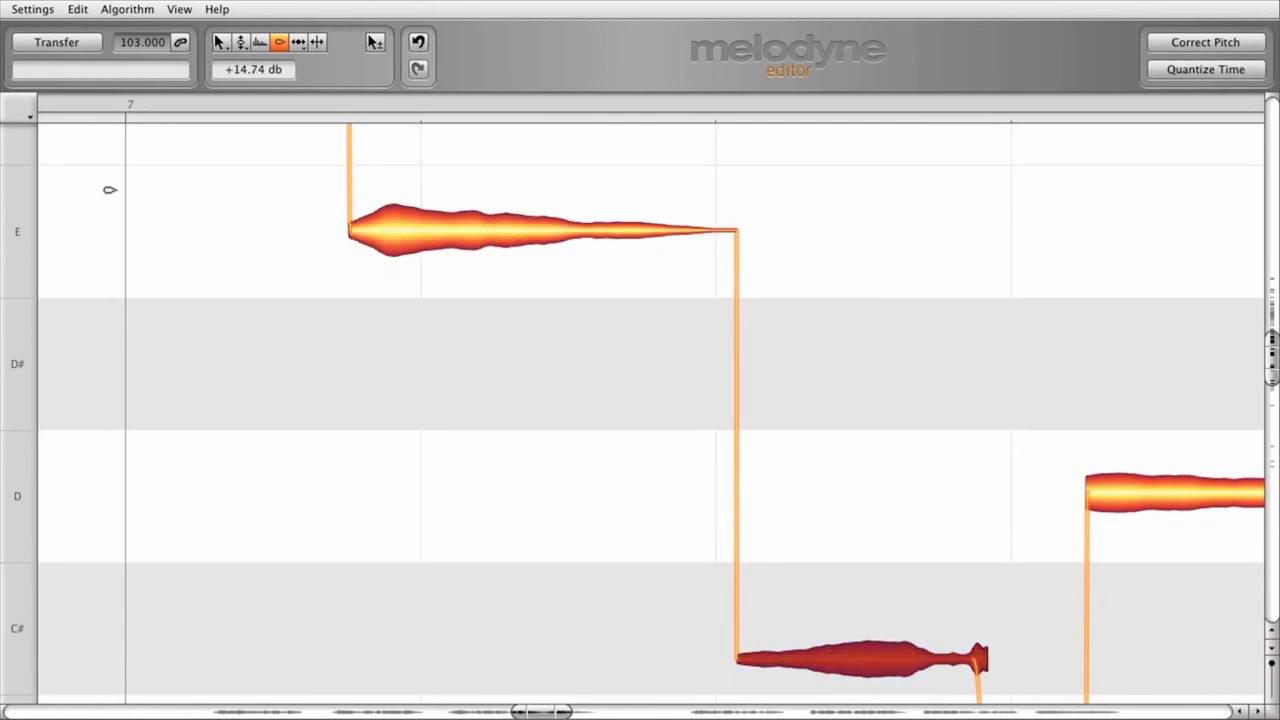
{"action": "left_click", "coordinate": [44, 105]}
{"action": "left_click", "coordinate": [769, 310]}
{"action": "left_click", "coordinate": [733, 224]}
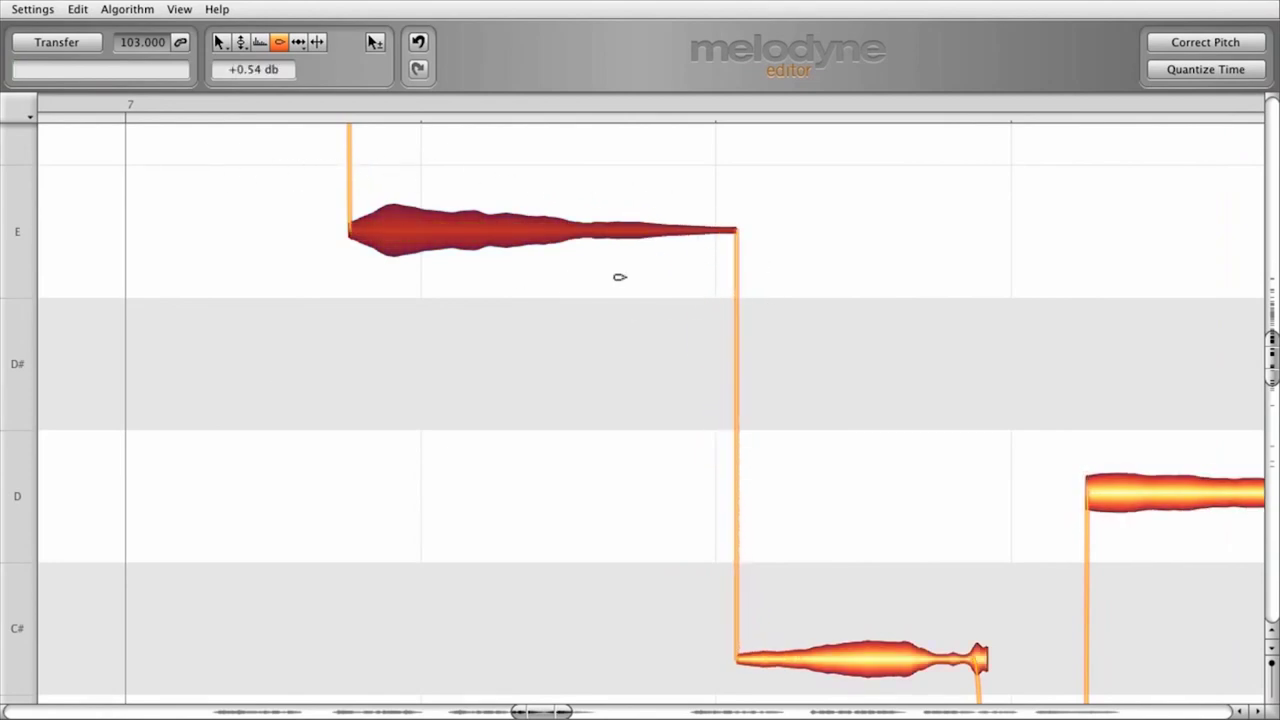
{"action": "left_click_drag", "start_coordinate": [718, 241], "coordinate": [183, 130]}
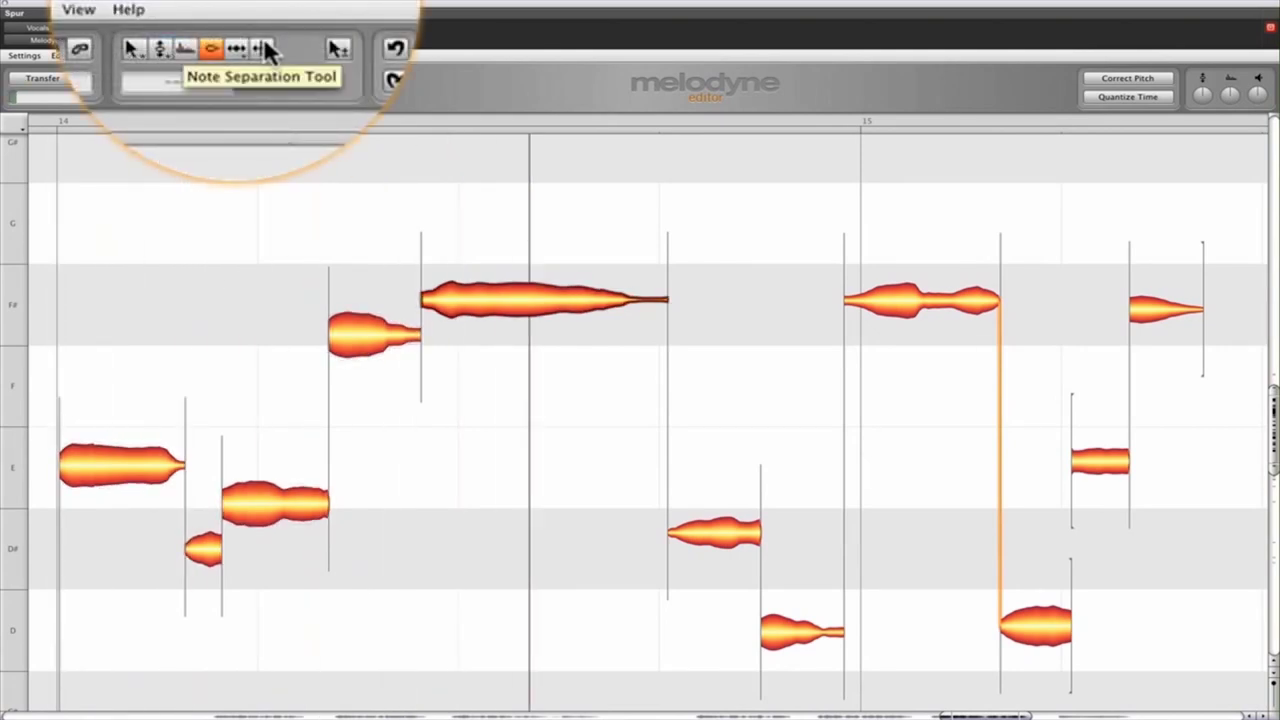
Split the F# note after bar 15 and start entering a negative dB value for its tail.
{"action": "left_click", "coordinate": [262, 48]}
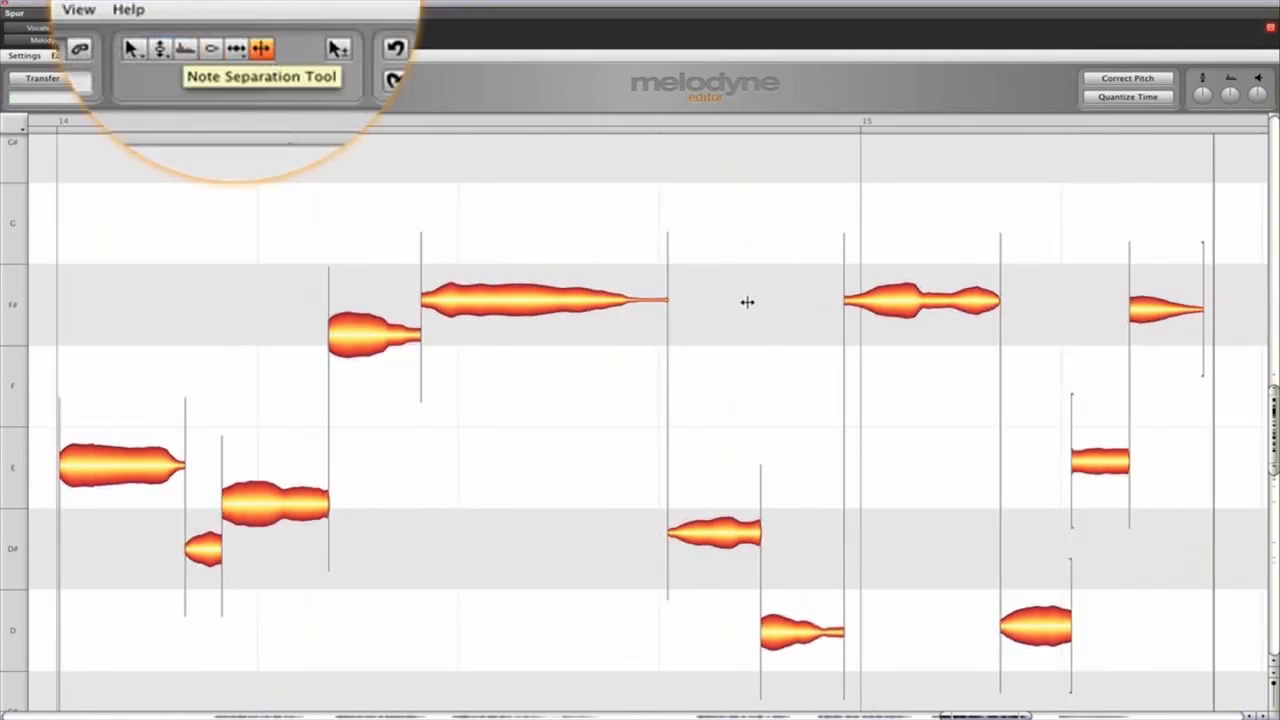
{"action": "left_click", "coordinate": [923, 299]}
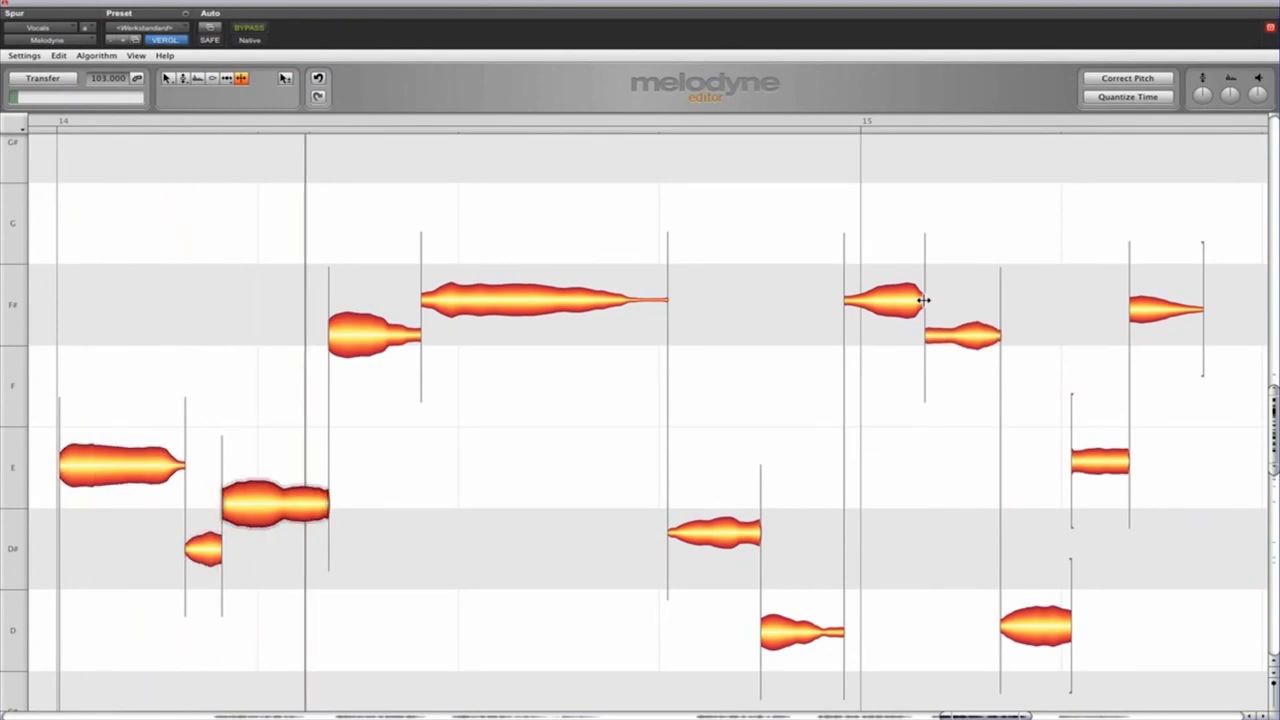
{"action": "left_click", "coordinate": [212, 79]}
{"action": "left_click", "coordinate": [955, 338]}
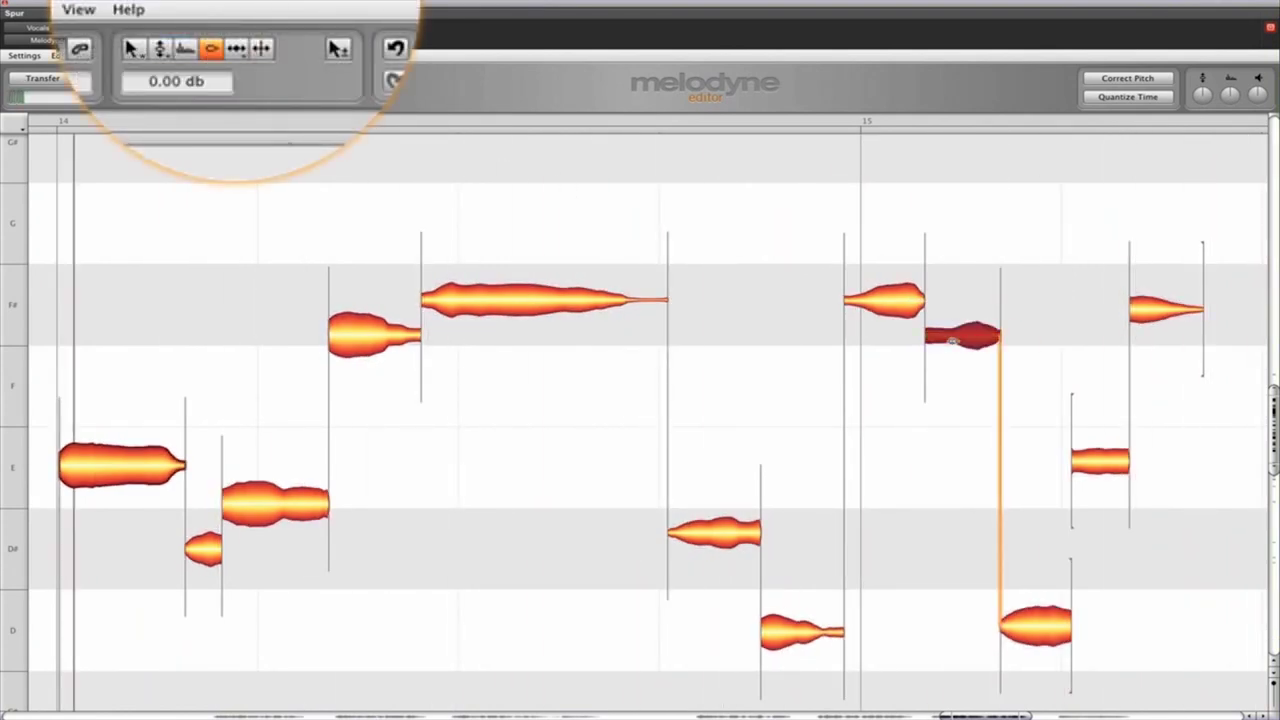
{"action": "left_click", "coordinate": [150, 77]}
{"action": "type", "text": "---"}
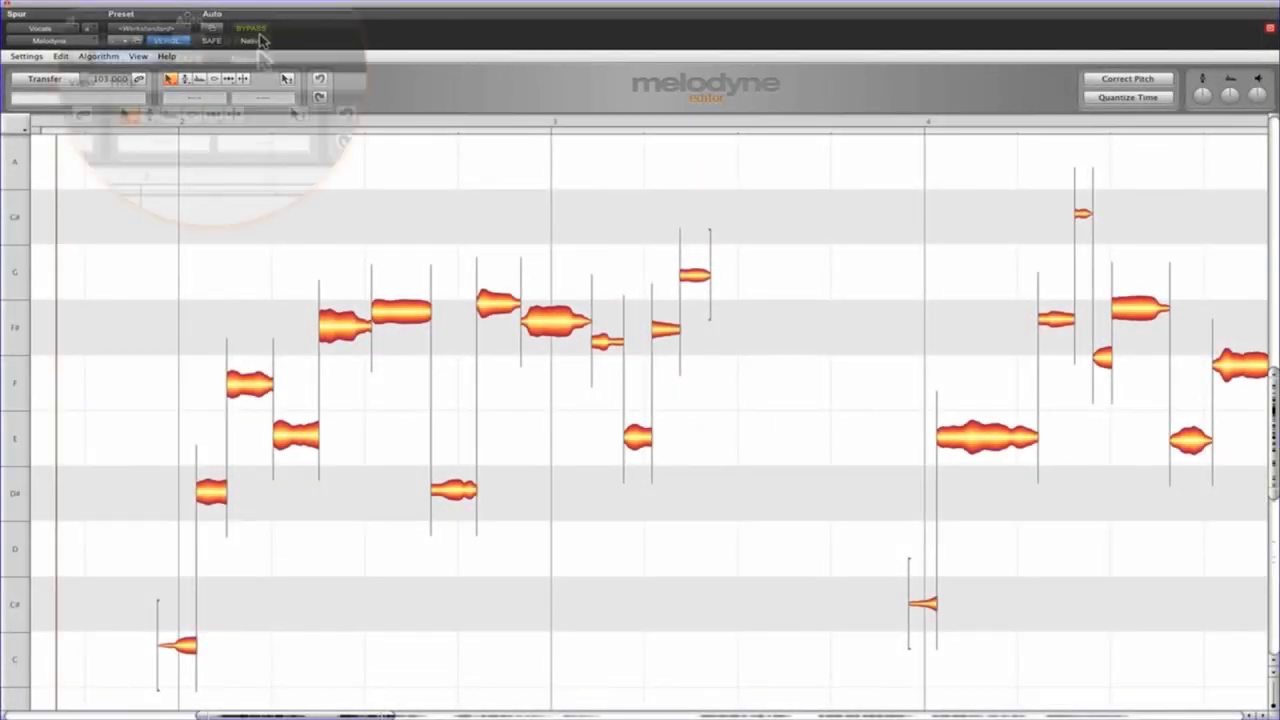
Toggle Melodyne's bypass during playback to compare with the original, leaving the edits active.
{"action": "left_click", "coordinate": [251, 34]}
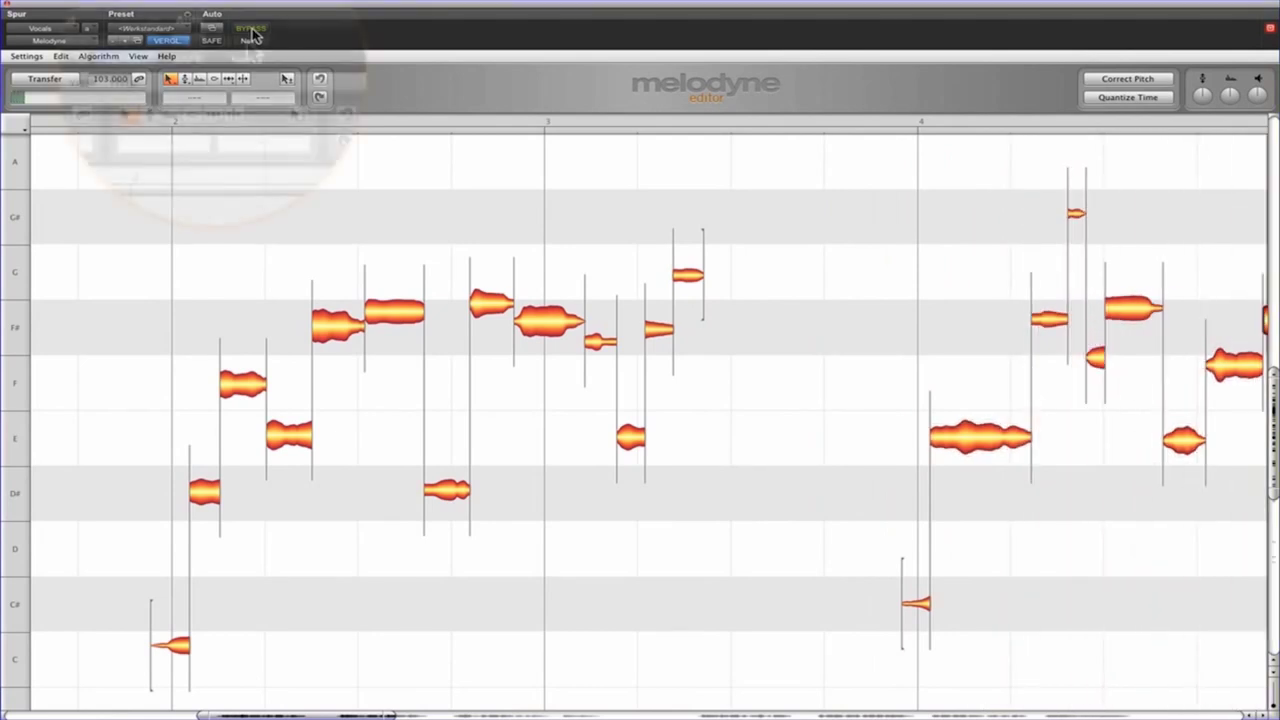
{"action": "left_click", "coordinate": [250, 32]}
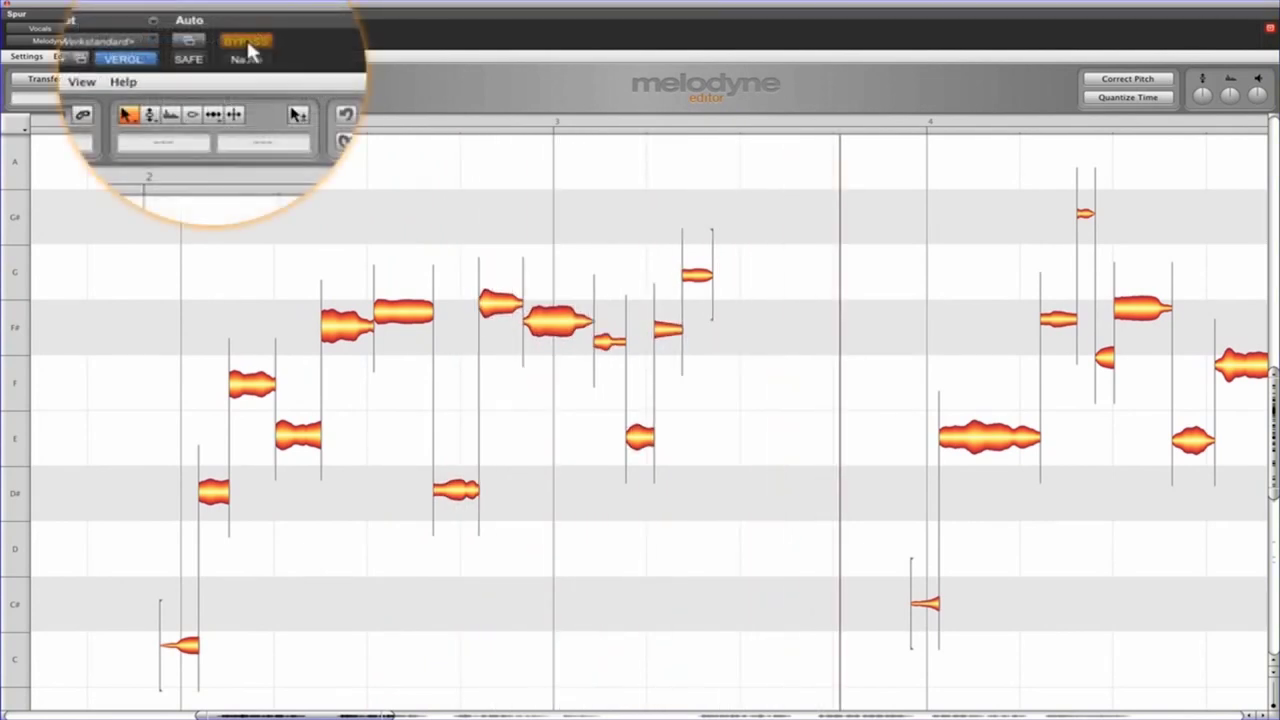
{"action": "left_click", "coordinate": [250, 32]}
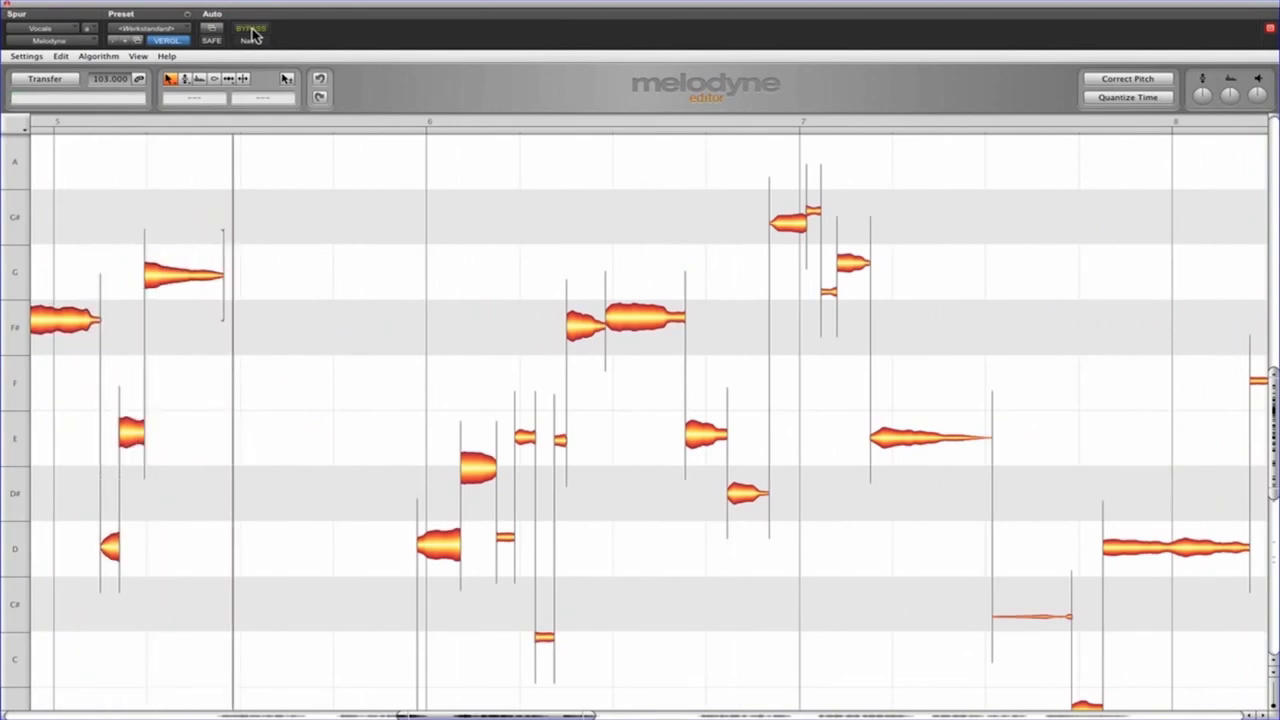
{"action": "left_click", "coordinate": [251, 32]}
{"action": "left_click", "coordinate": [251, 32]}
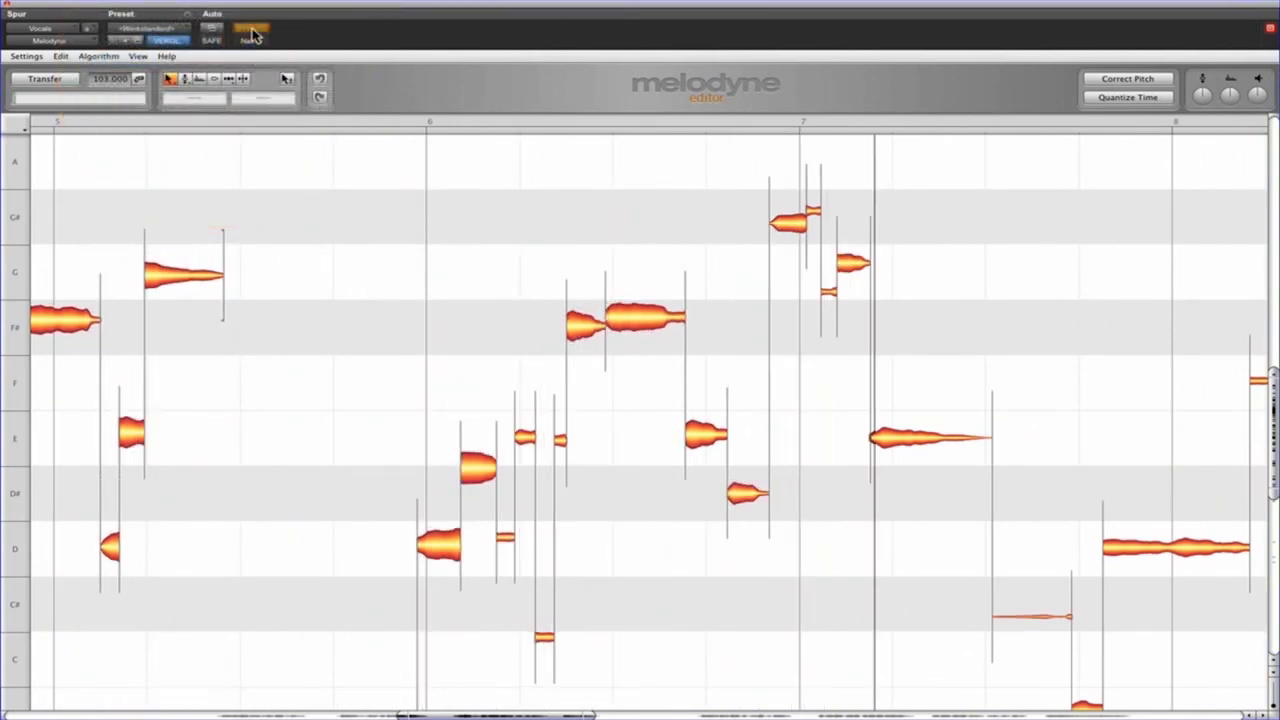
{"action": "left_click", "coordinate": [251, 32]}
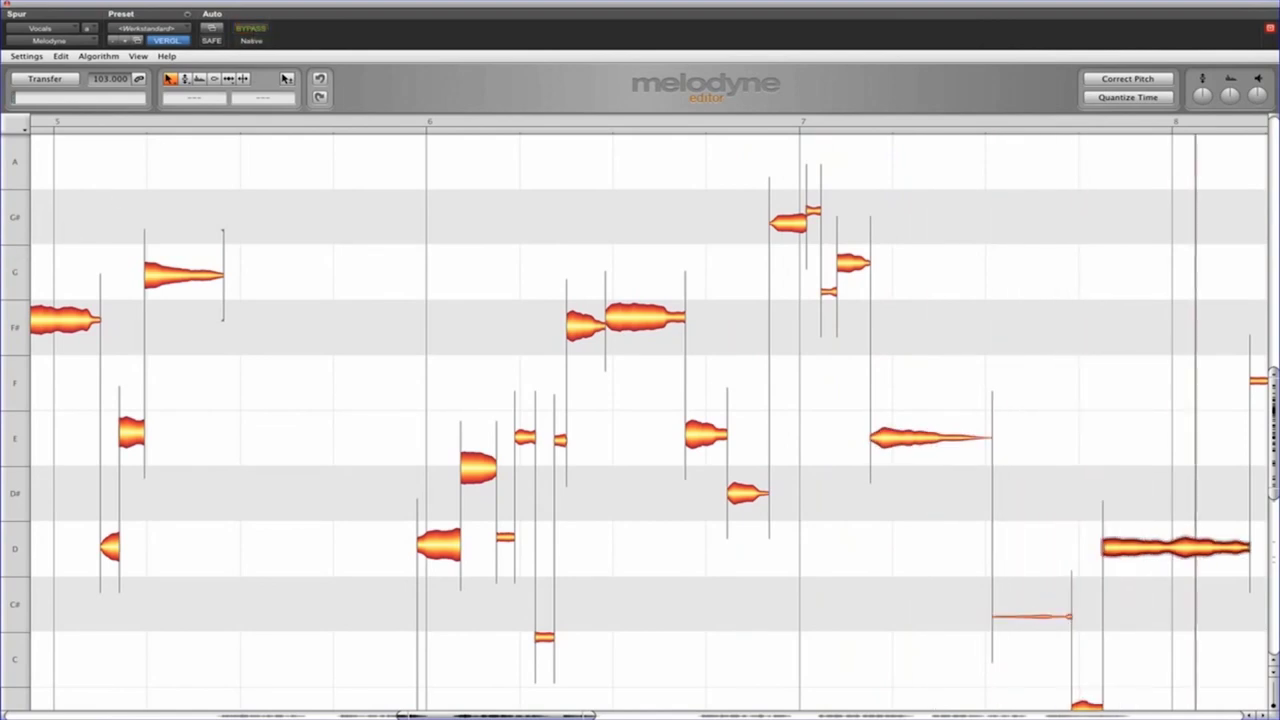